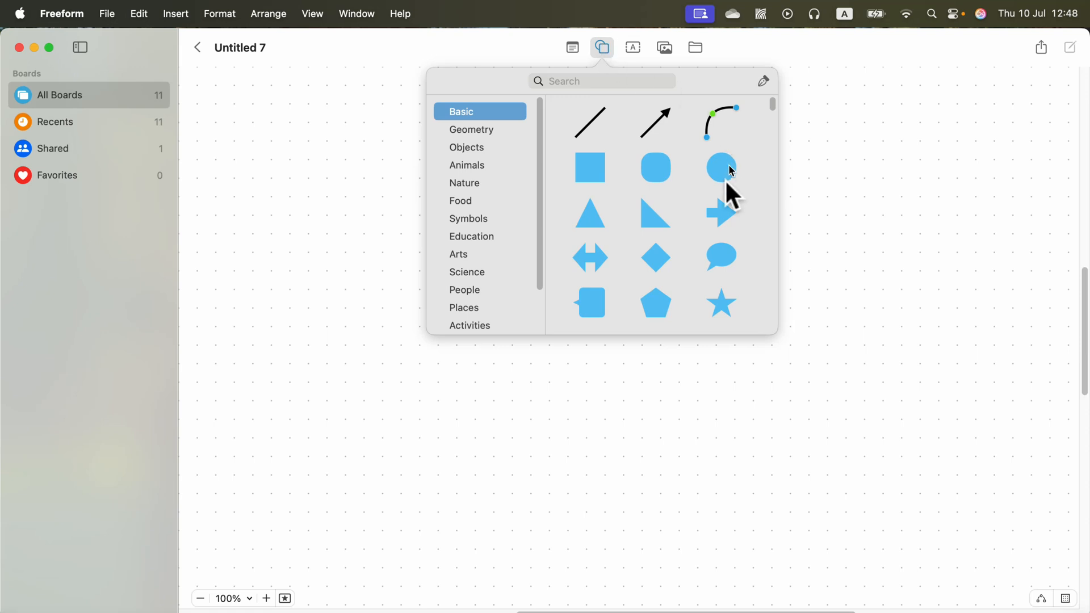
left_click(722, 168)
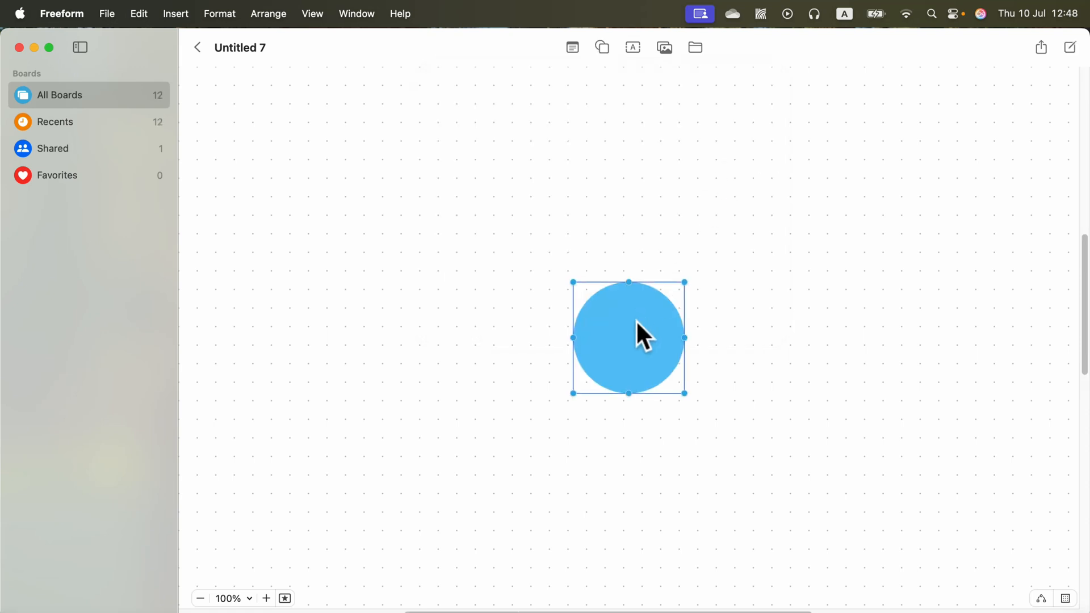
left_click(603, 47)
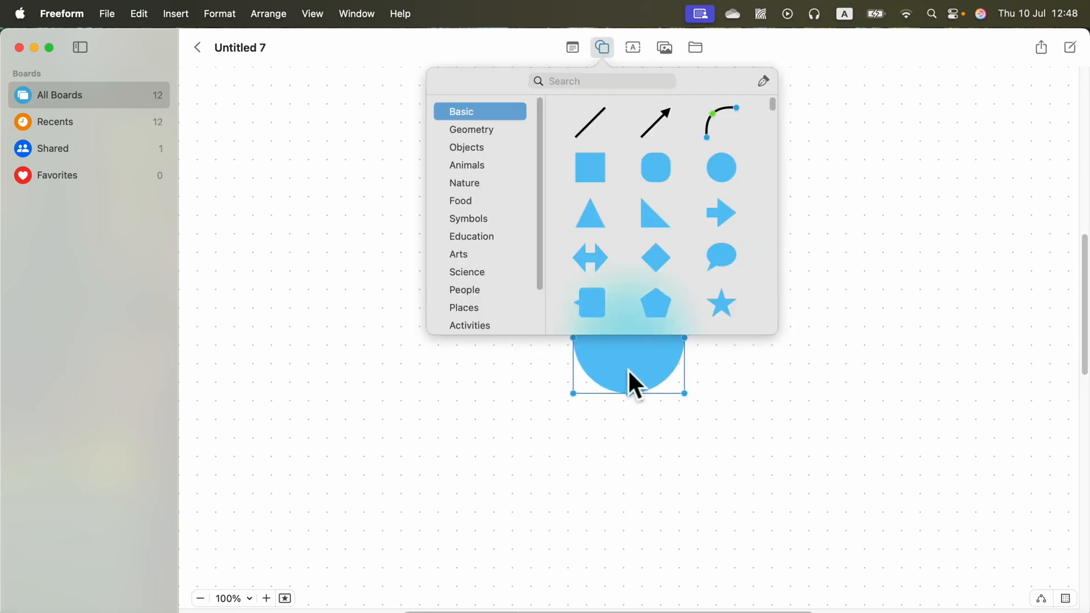
left_click_drag(628, 378, 638, 333)
key("BackSpace")
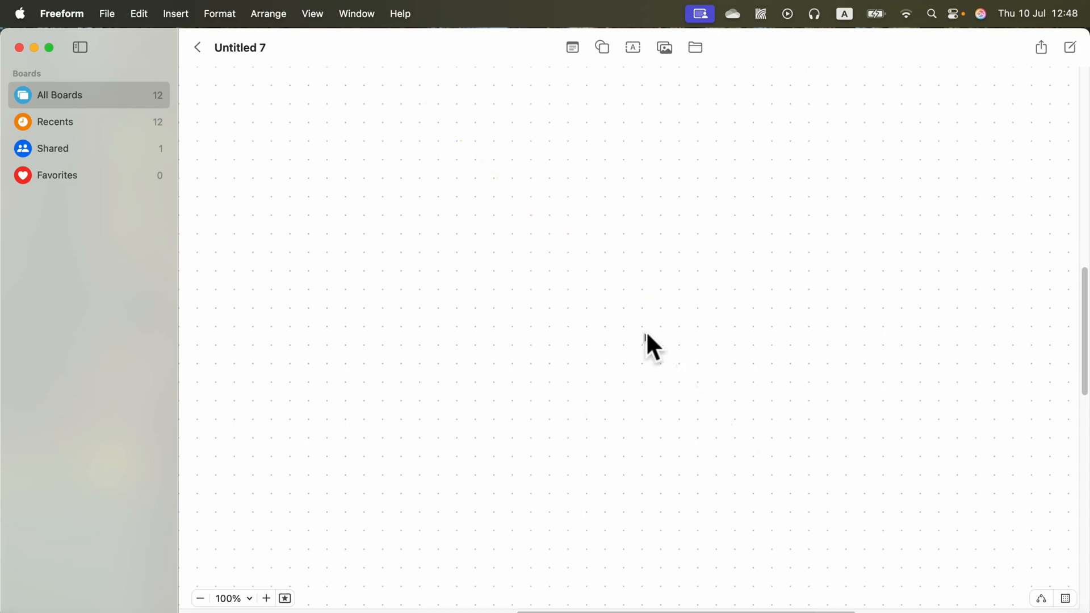
Step: Insert a circle from the shapes library and place it near the centre of the board
left_click(603, 47)
left_click(734, 168)
left_click_drag(645, 316, 637, 328)
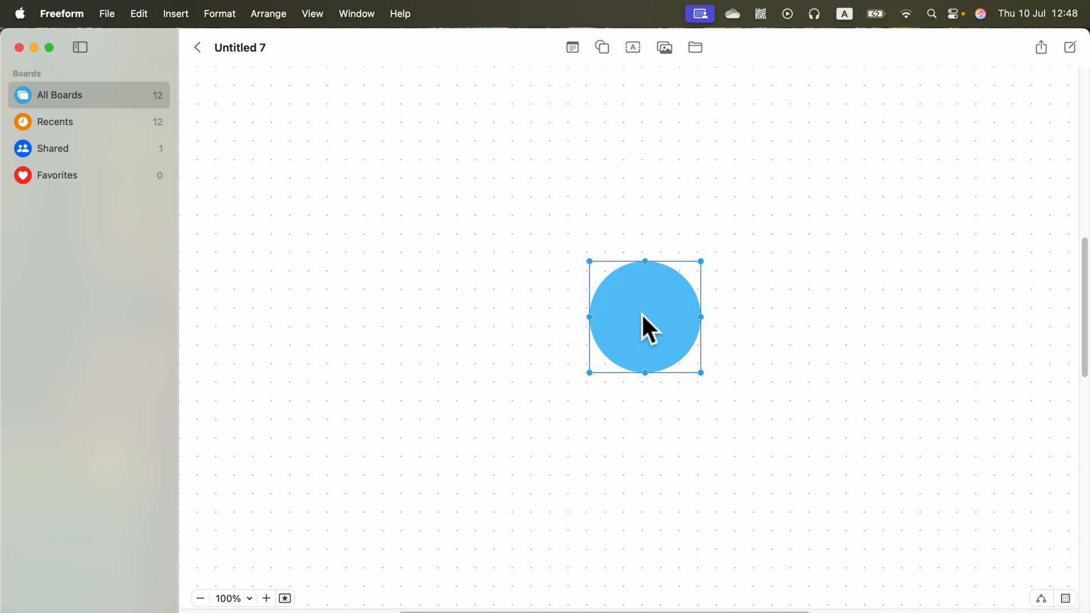
Step: Label the circle "Event" and fill it yellow
double_click(642, 314)
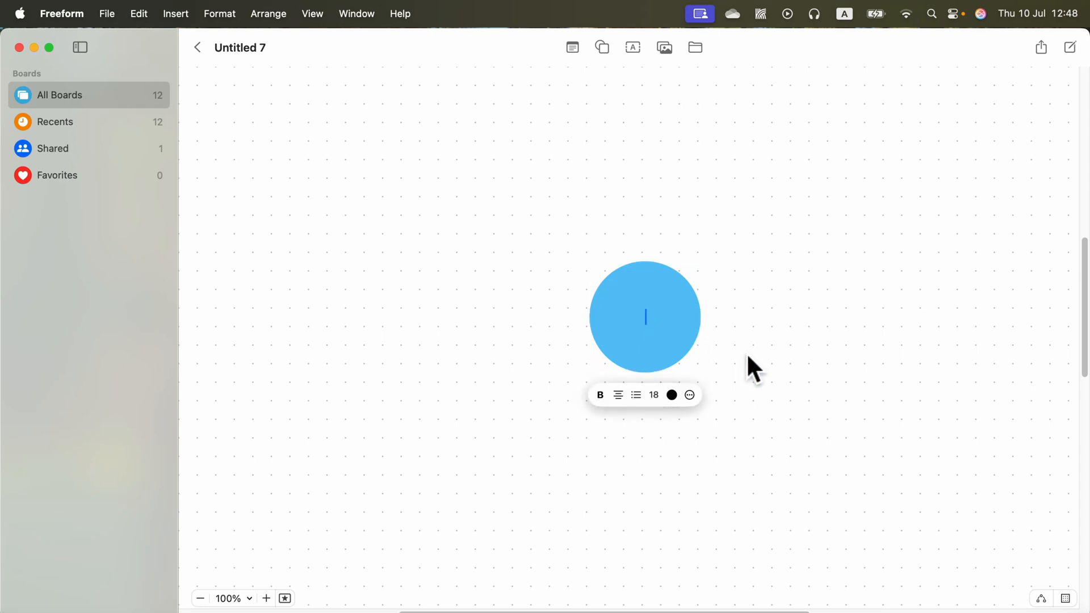
type("Event")
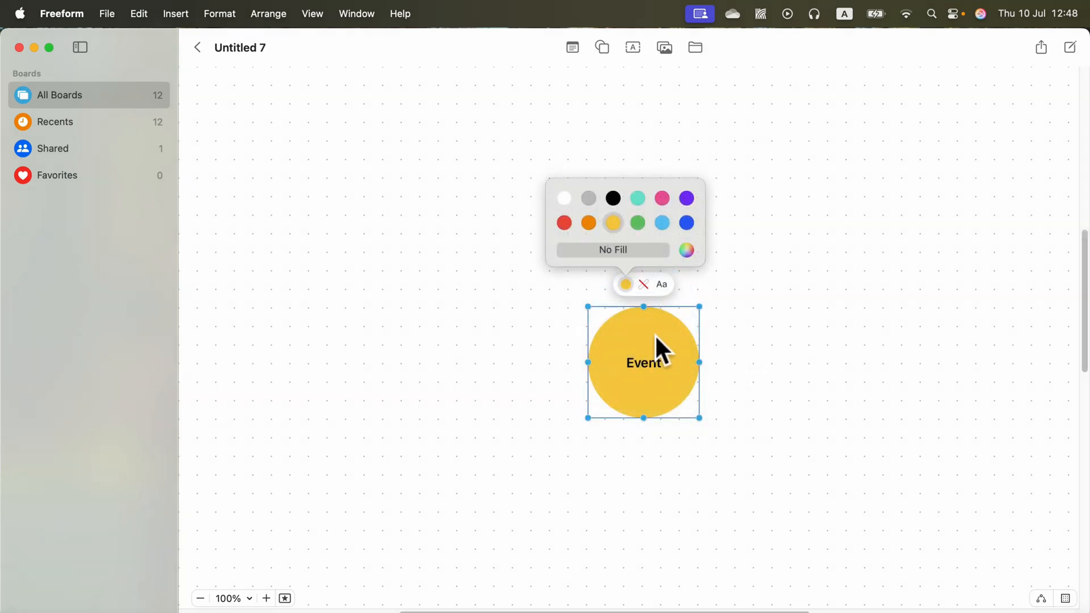
Step: Reposition the Event circle slightly lower and to the left, then deselect it
mouse_move(654, 334)
left_mouse_down()
mouse_move(642, 304)
mouse_move(638, 329)
left_mouse_up()
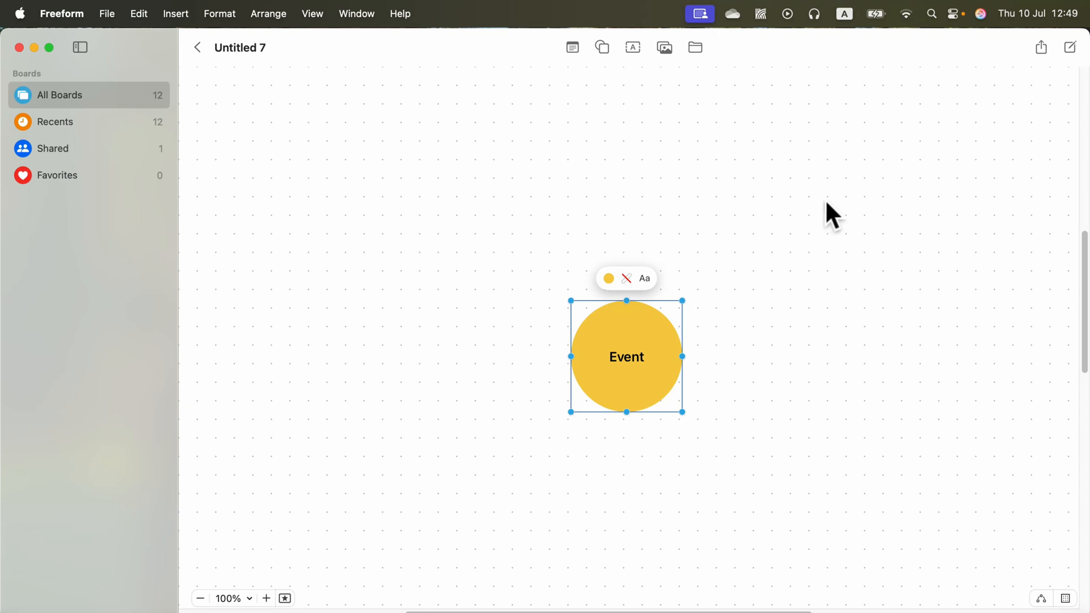
left_click_drag(638, 390, 628, 395)
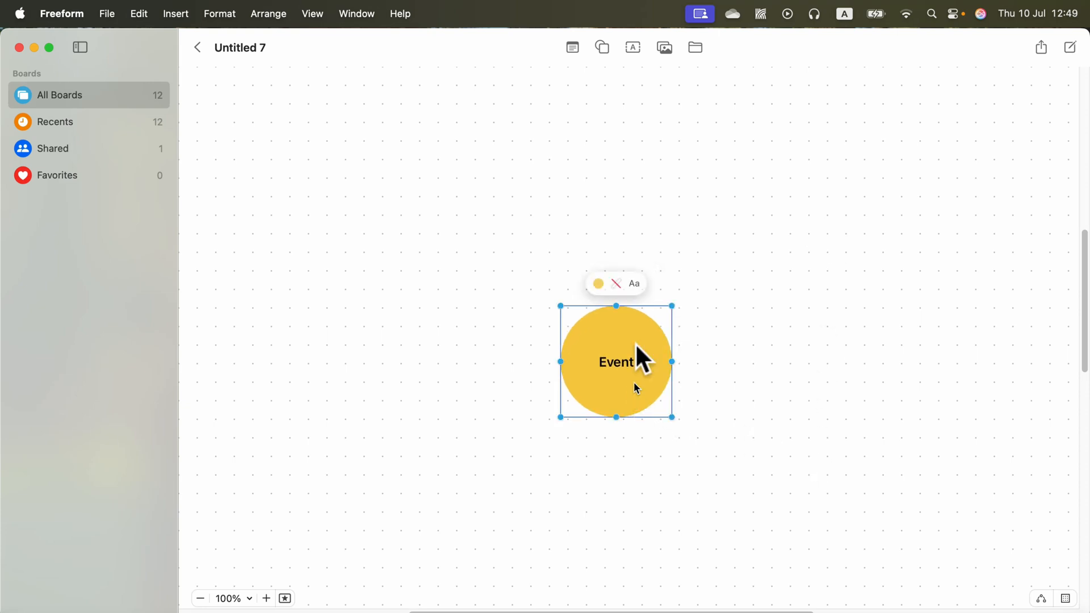
left_click(632, 193)
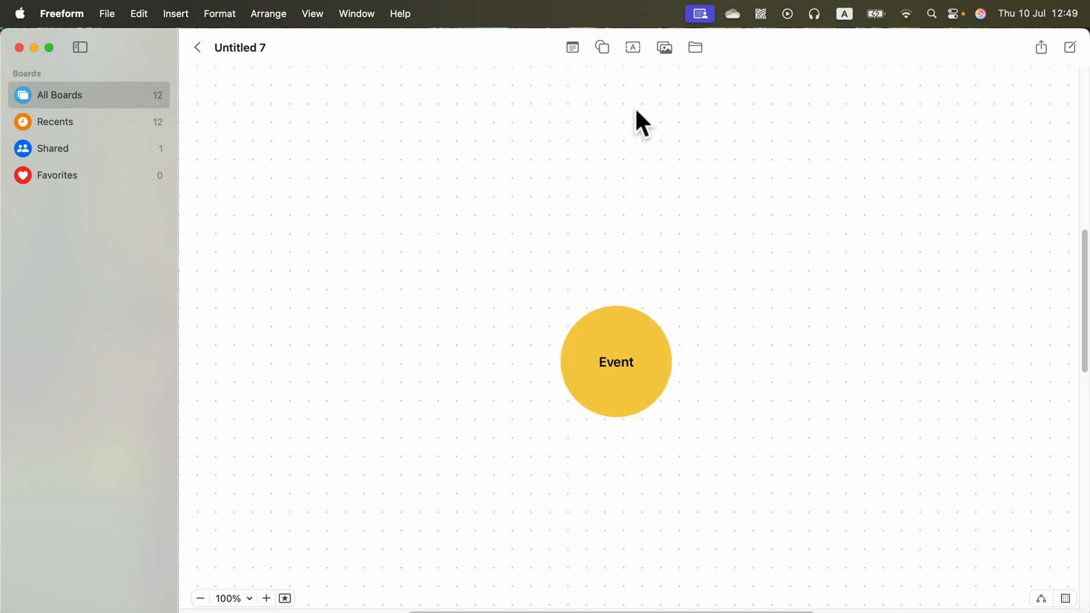
Step: Insert a rounded rectangle and place it in the upper left of the board
left_click(603, 47)
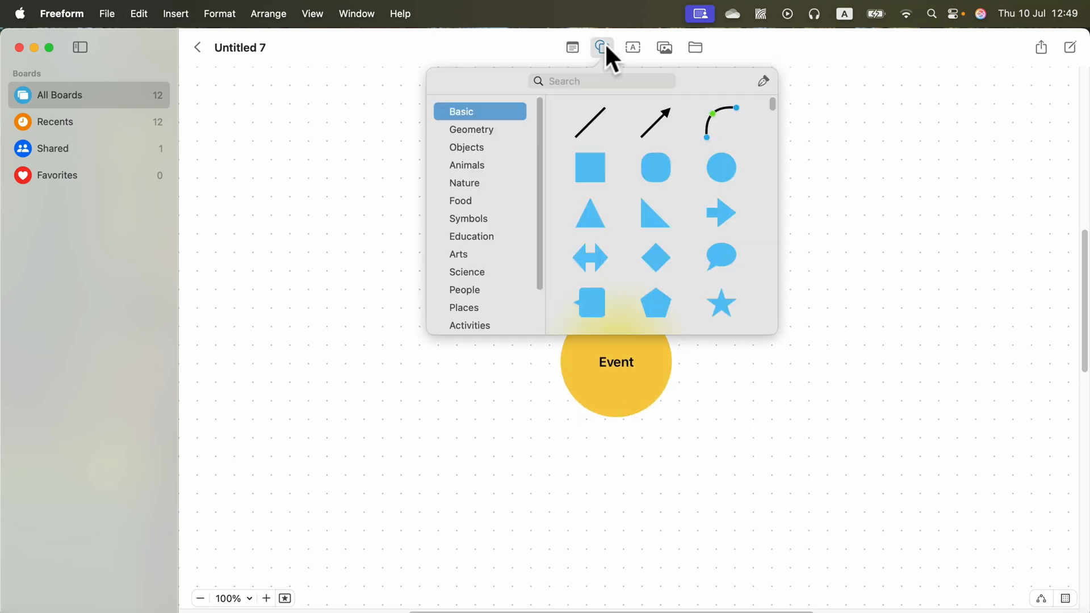
left_click(656, 169)
left_click_drag(623, 341, 340, 209)
left_click_drag(406, 153, 392, 217)
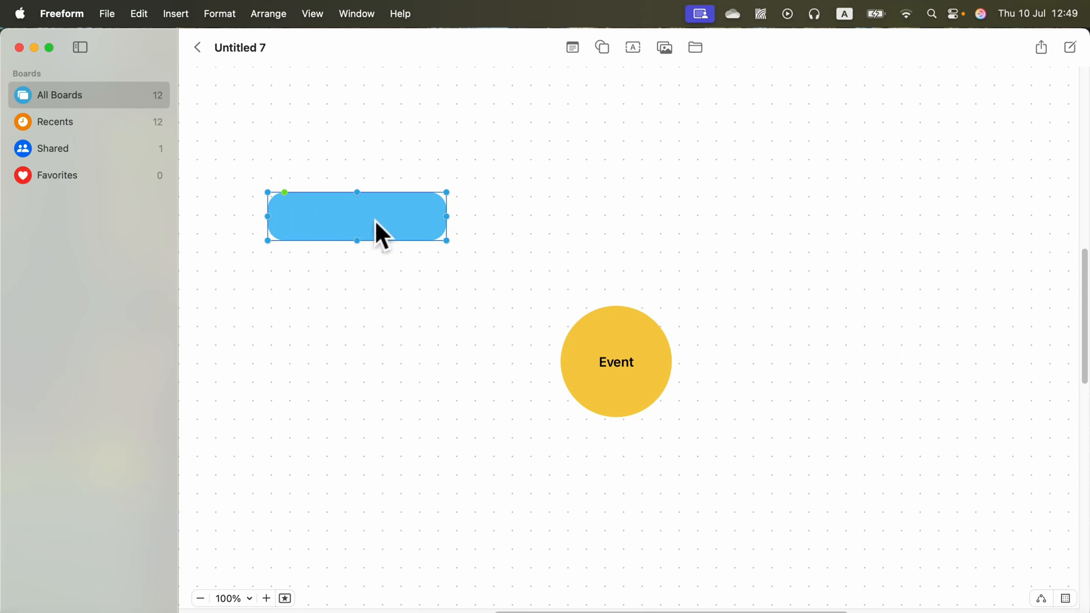
left_click(1043, 600)
left_click_drag(465, 216, 635, 217)
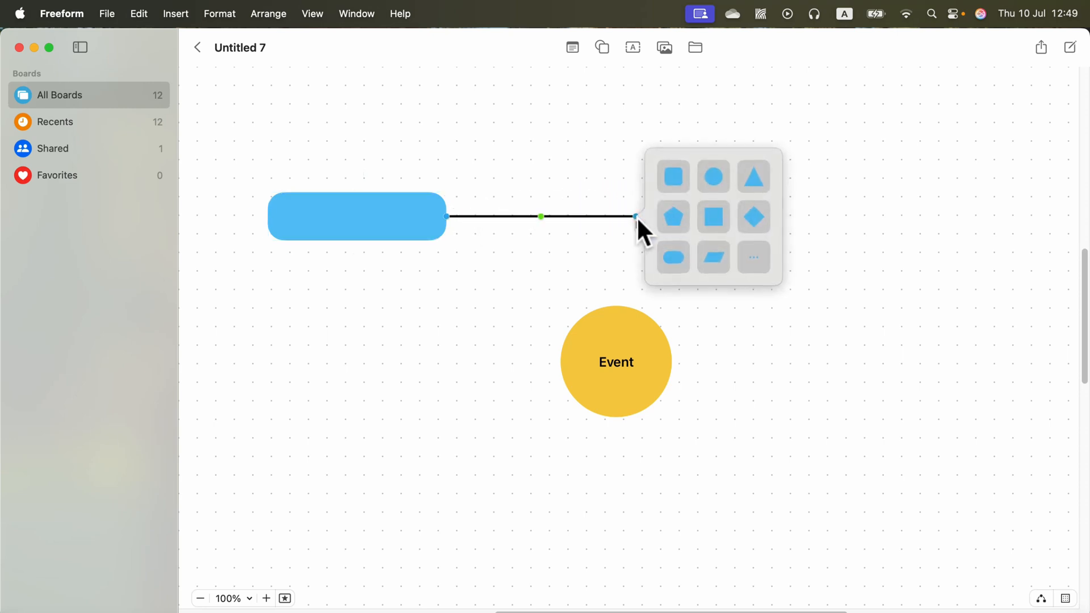
left_click(670, 180)
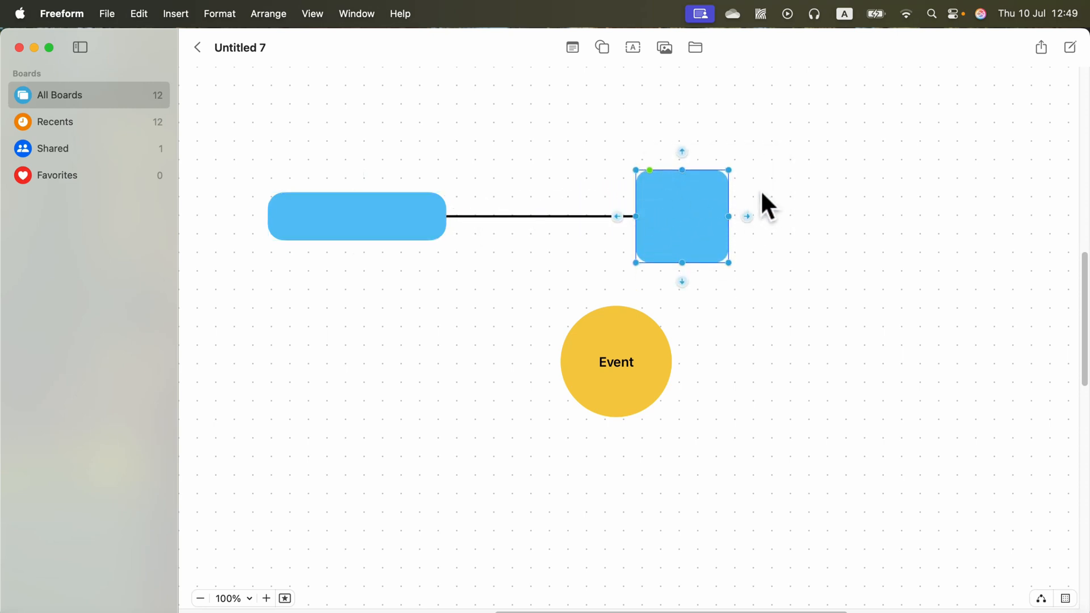
key("BackSpace")
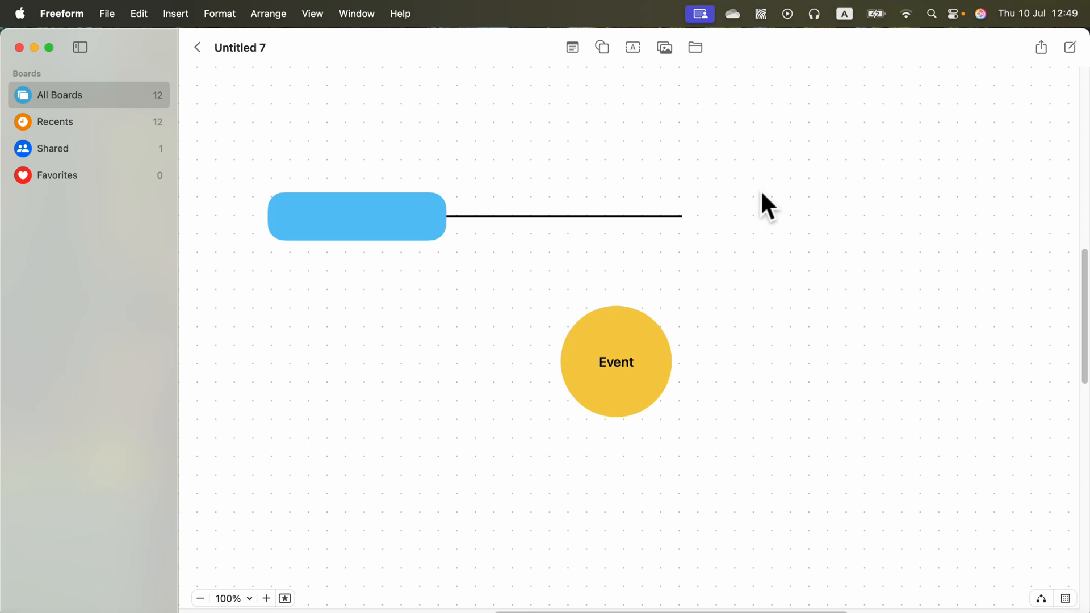
left_click(639, 217)
key("BackSpace")
Step: Connect the rounded rectangle to the Event circle with a line and move the rectangle slightly lower
left_click(421, 230)
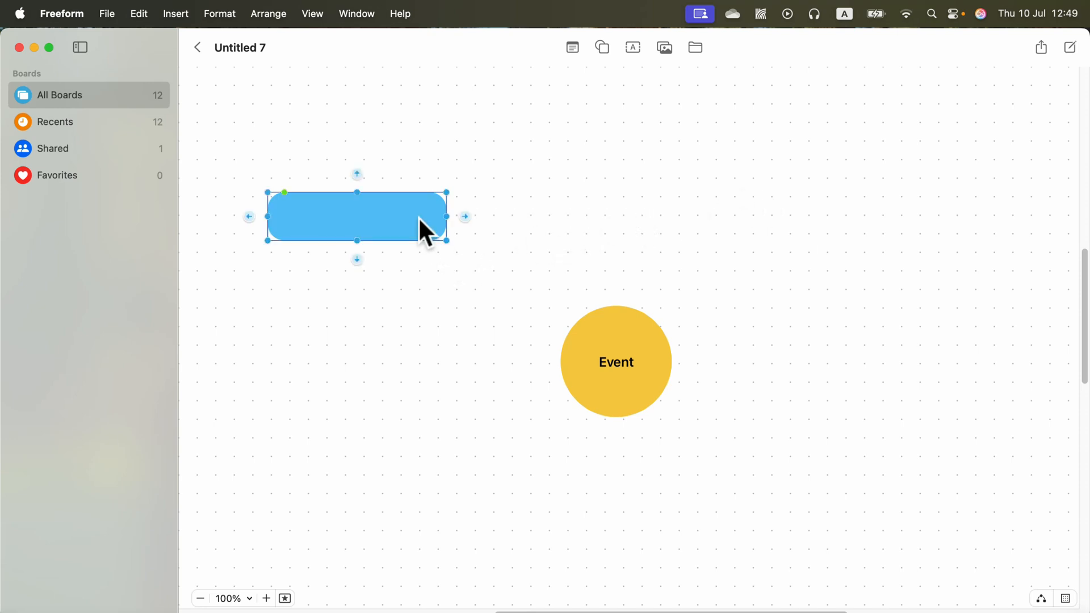
left_click_drag(461, 215, 561, 361)
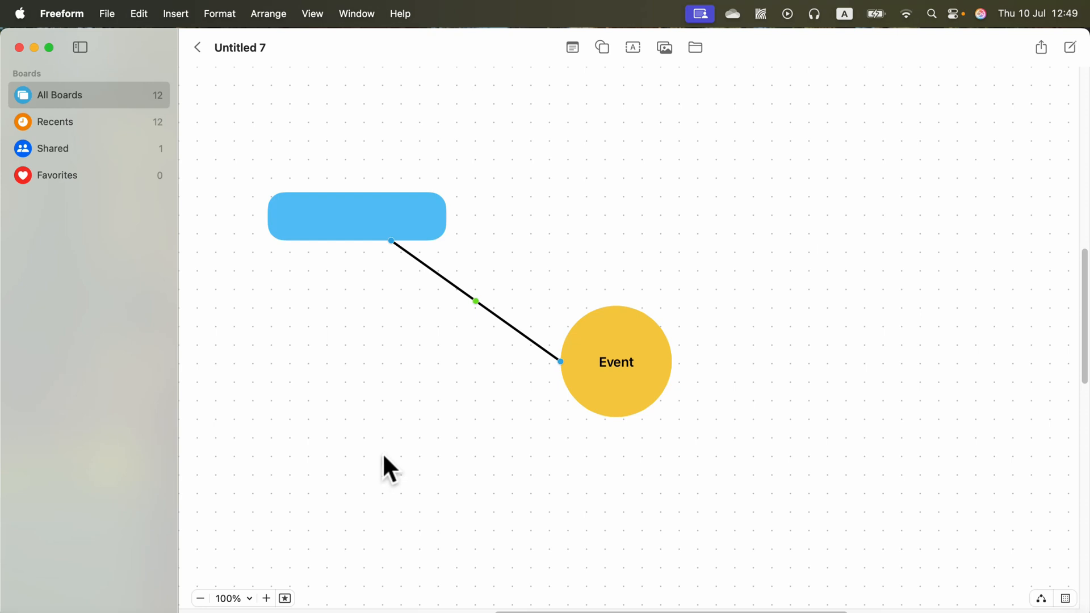
left_click(393, 237)
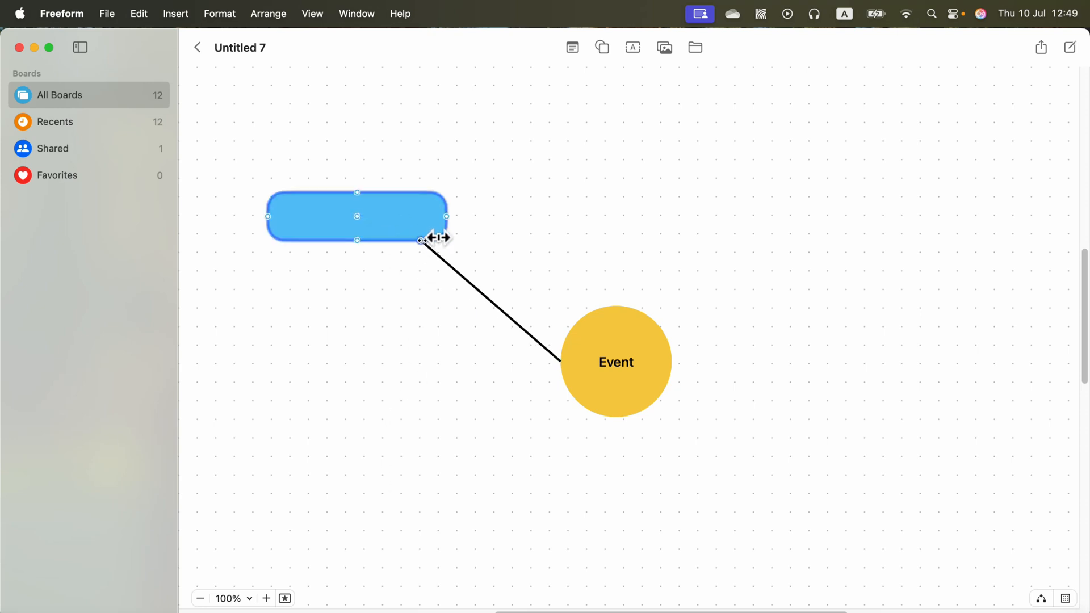
left_click_drag(411, 221, 401, 256)
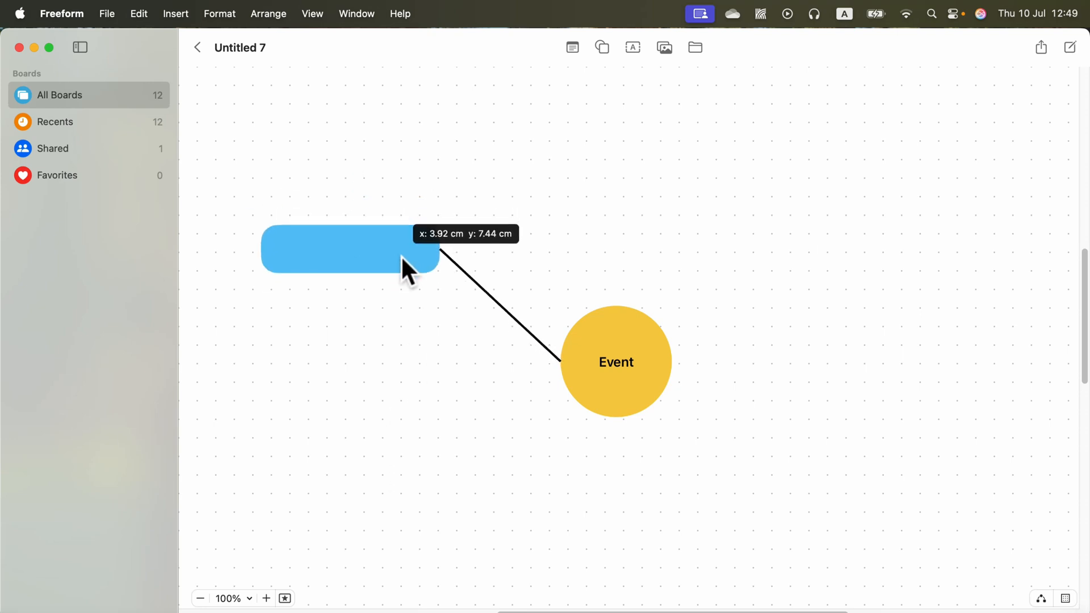
Step: Label the rounded rectangle "Cause"
left_click(364, 251)
type("Cause")
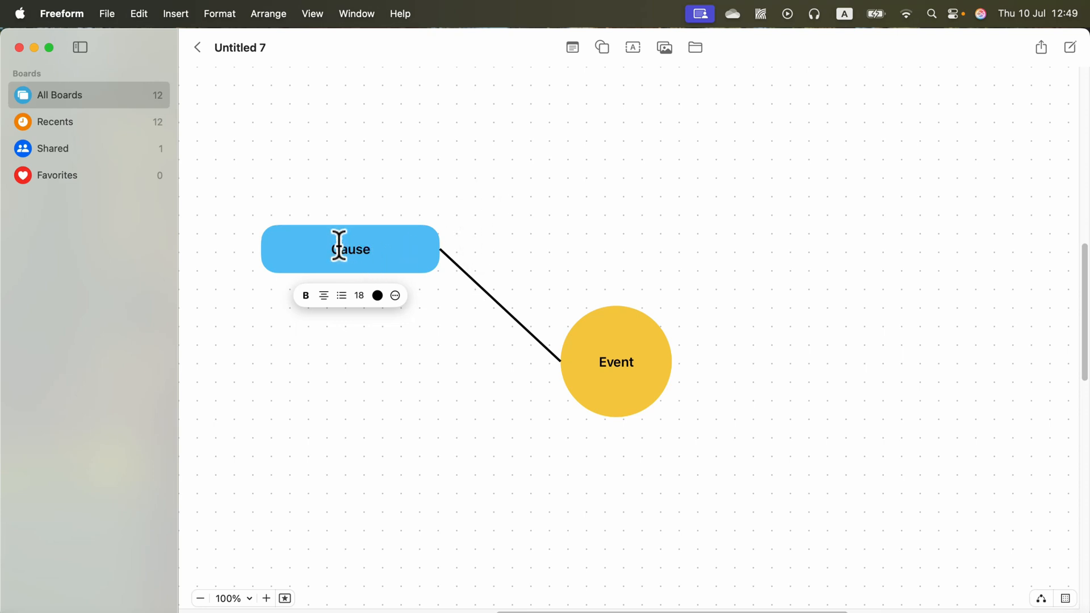
left_click_drag(335, 250, 382, 257)
left_click(377, 296)
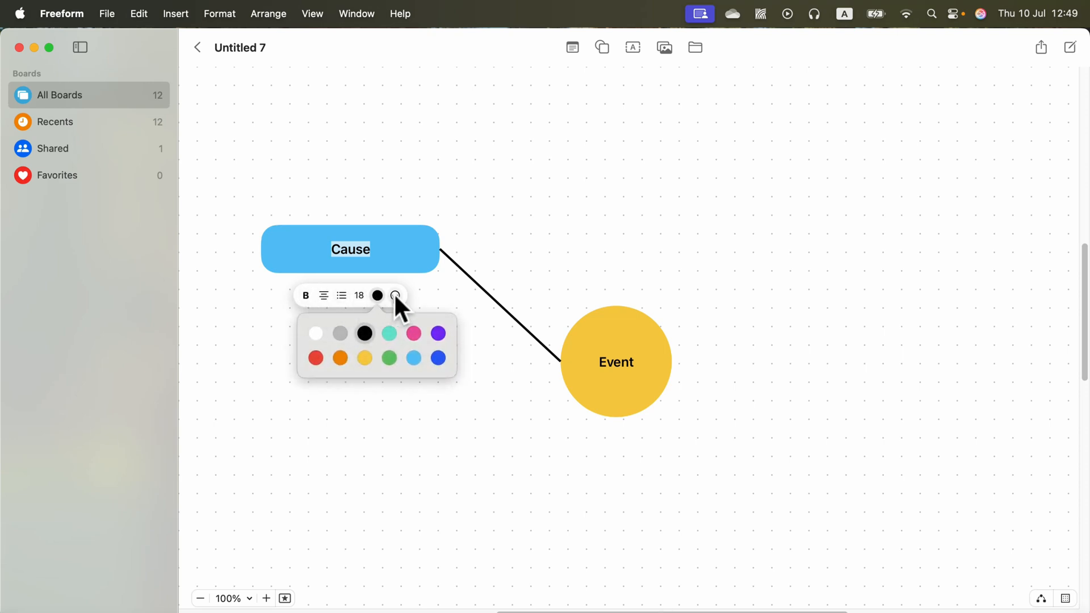
left_click(304, 294)
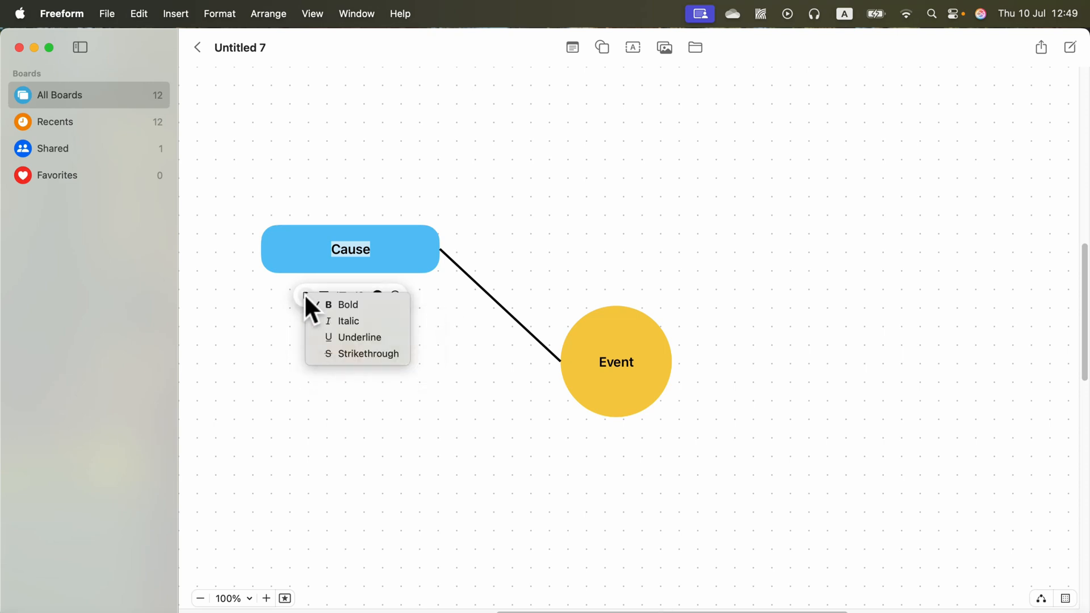
left_click(302, 242)
left_click(398, 211)
Step: Duplicate the Cause box twice and stack the copies beneath it, left of the Event circle
left_click_drag(393, 244, 383, 223)
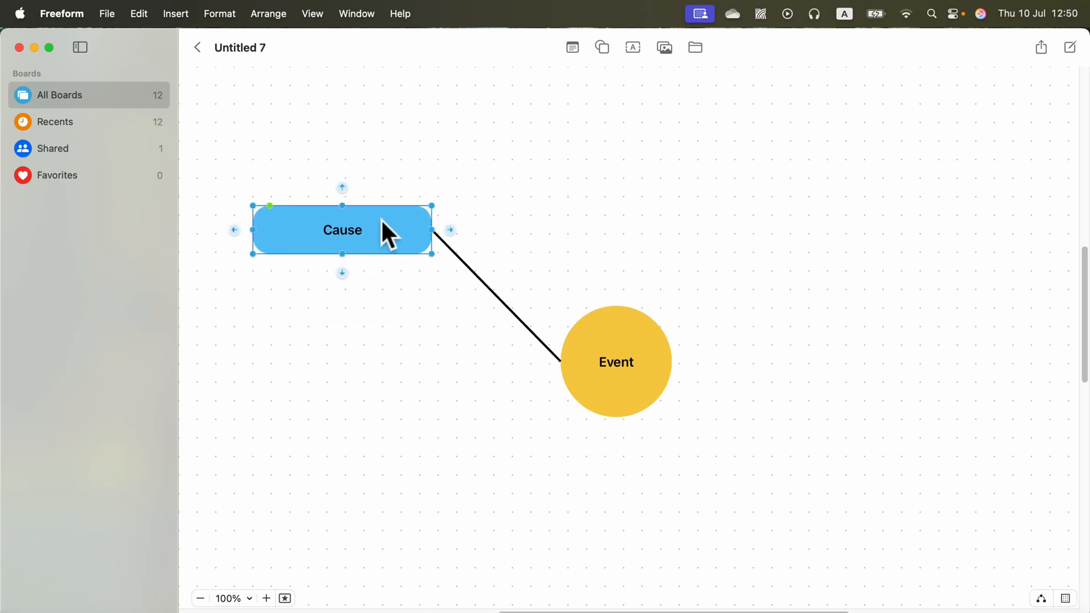
key("super+d")
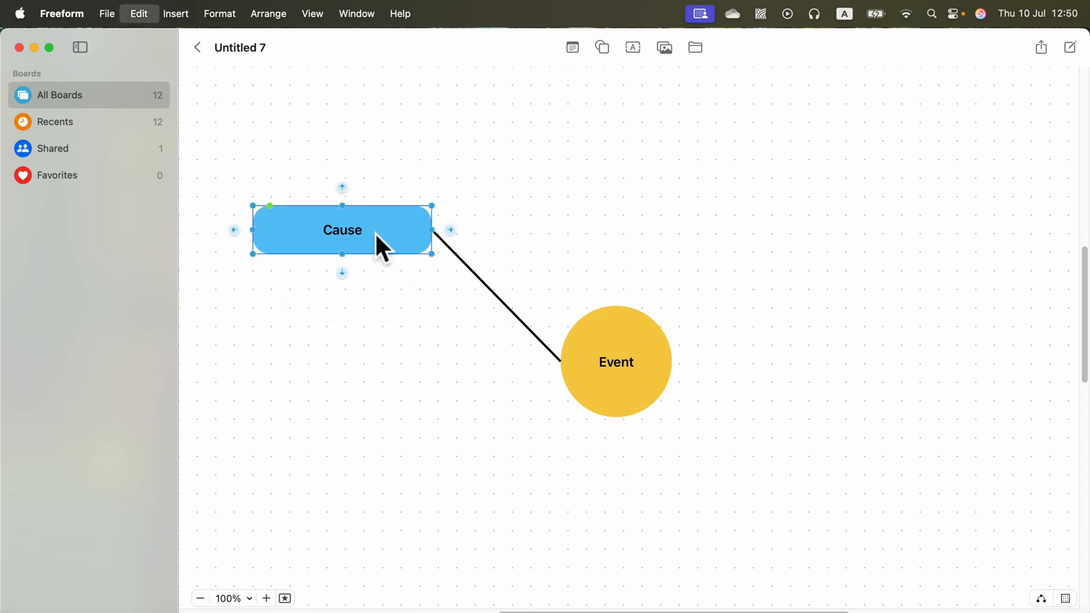
left_click_drag(388, 250, 377, 356)
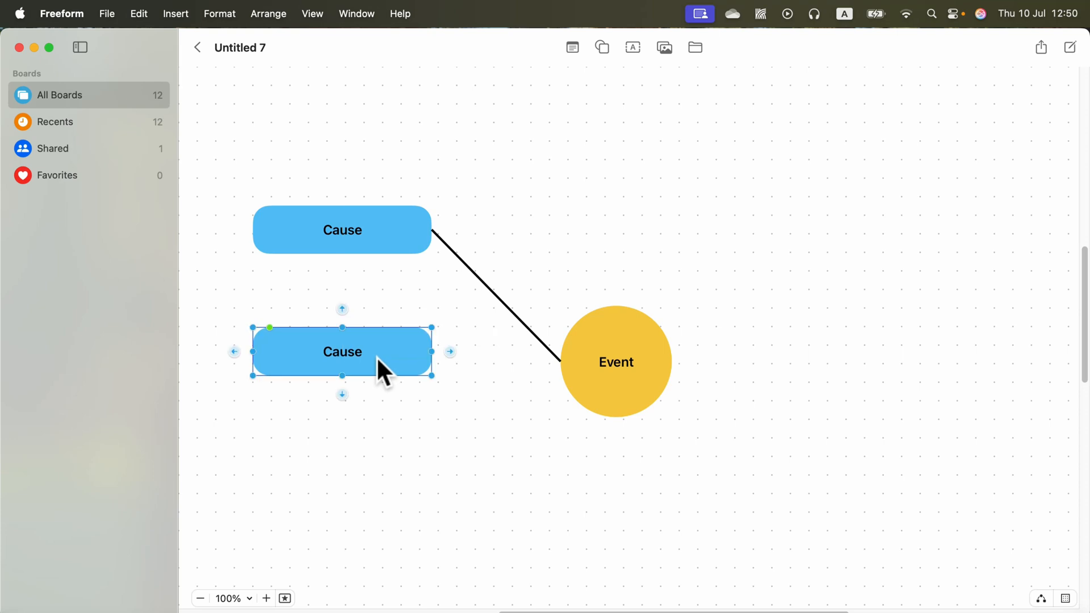
key("super+d")
left_click_drag(436, 388, 392, 437)
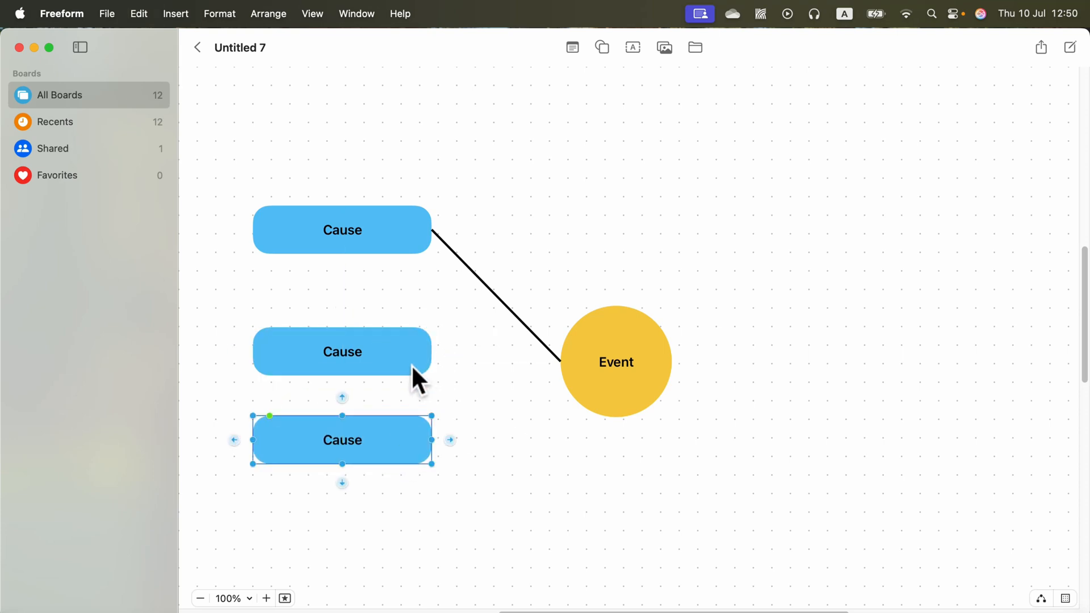
Step: Connect the second and third Cause boxes to the Event circle with lines
left_click_drag(411, 363, 561, 361)
left_click(450, 333)
left_click(433, 441)
left_click_drag(450, 440, 561, 360)
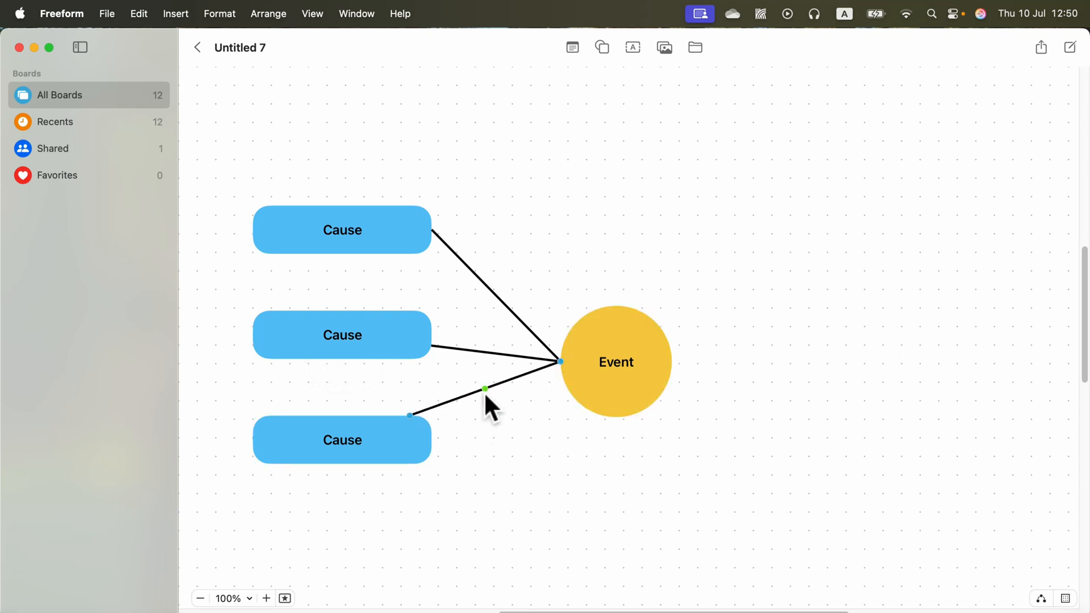
Step: Reattach the lower two lines' ends to the right-side midpoints of their Cause boxes
left_click(510, 377)
left_click(466, 339)
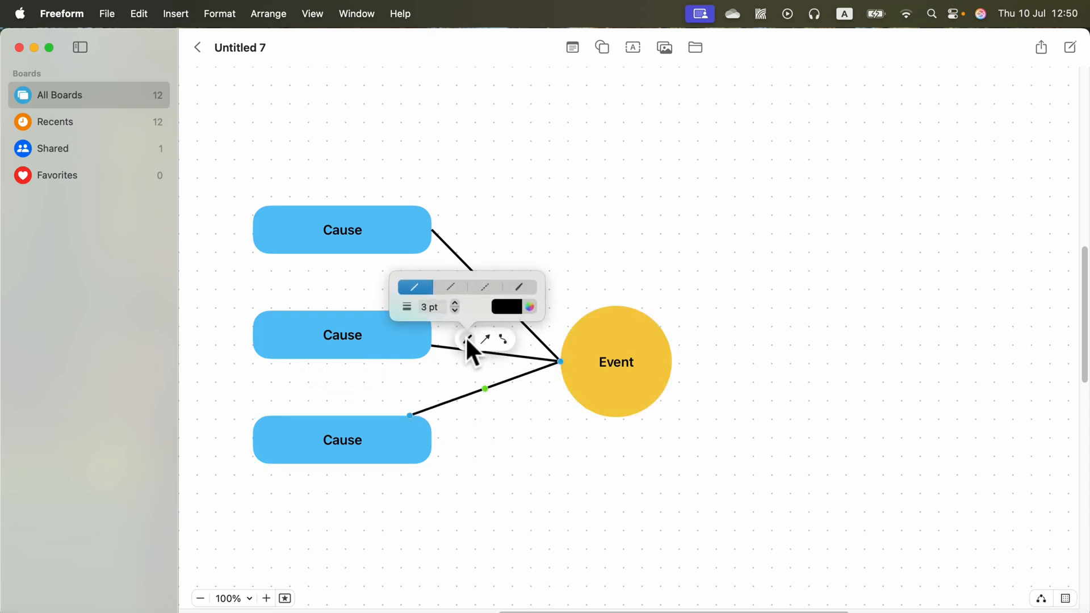
left_click_drag(411, 416, 430, 438)
left_click(452, 349)
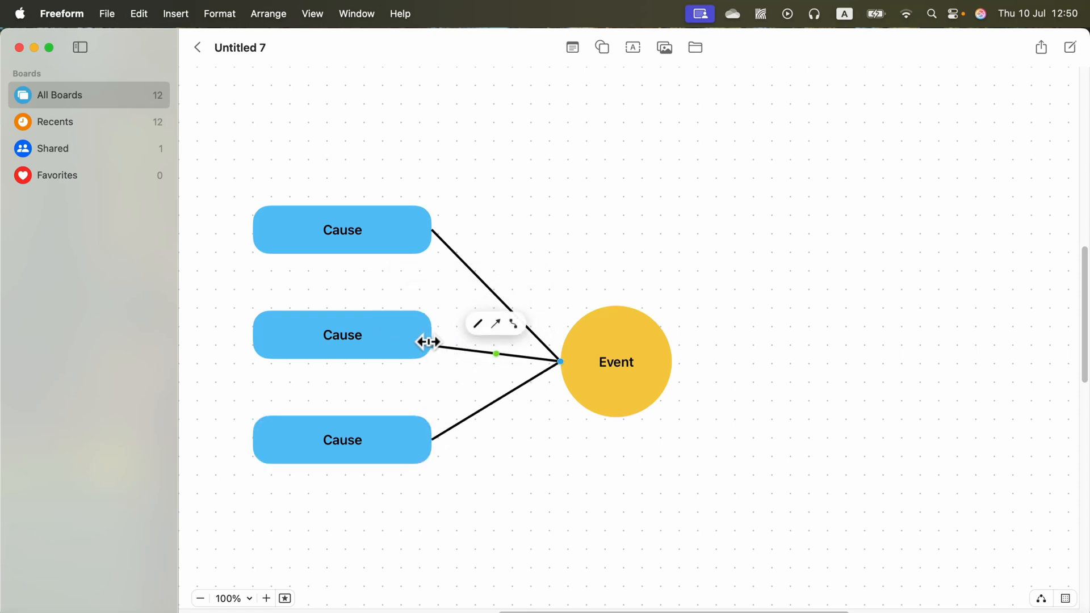
left_click_drag(432, 345, 432, 335)
left_click(528, 472)
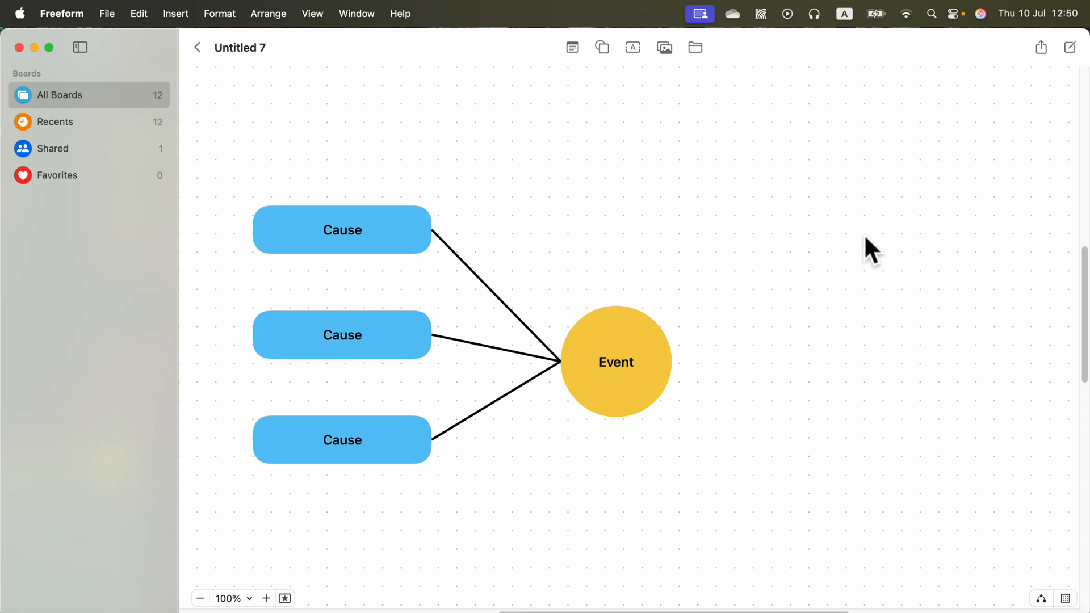
Step: Copy the top Cause box to the right of the Event circle and relabel it "Consequence"
left_click(394, 234)
left_click_drag(393, 233, 835, 236)
double_click(817, 232)
type("Consequence")
left_click(719, 286)
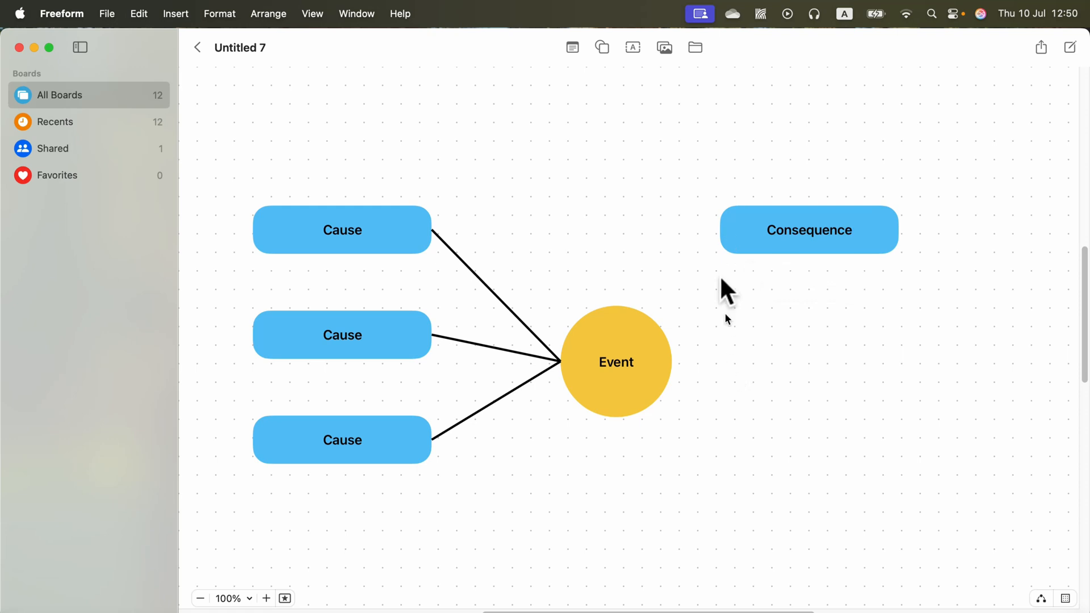
Step: Fill the Consequence box red
mouse_move(734, 234)
left_mouse_down()
mouse_move(738, 249)
mouse_move(746, 225)
left_mouse_up()
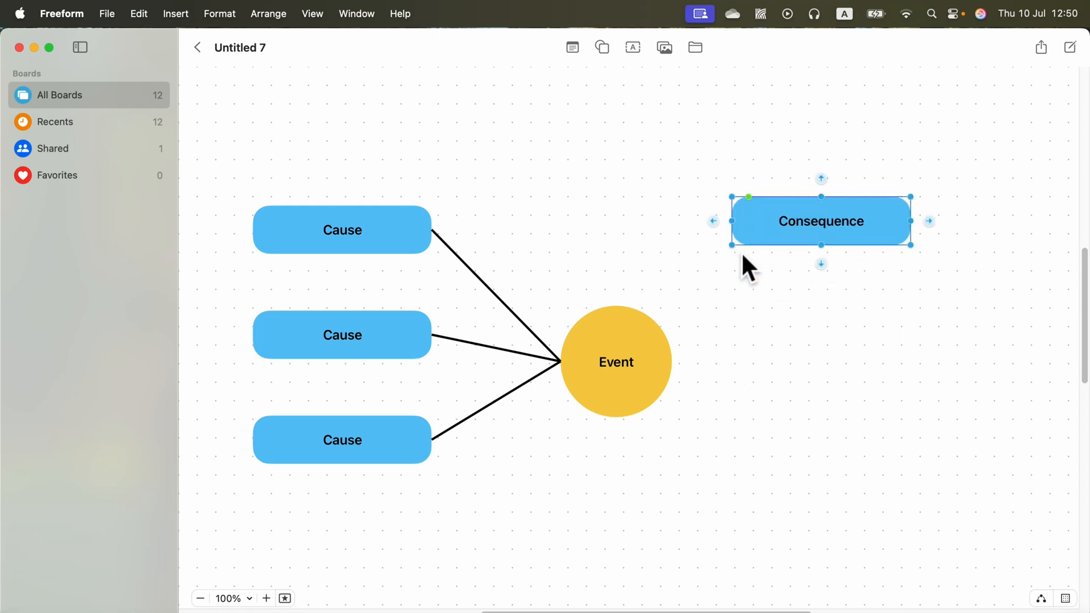
left_click(754, 215)
left_click(802, 293)
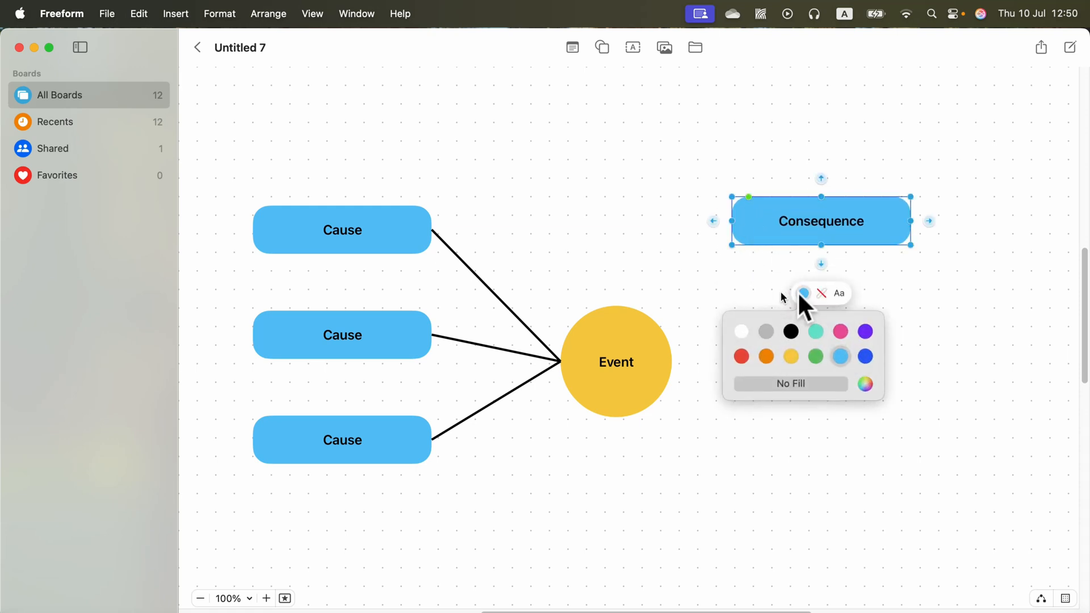
left_click(741, 356)
left_click_drag(754, 220, 781, 248)
left_click(803, 355)
left_click(776, 217)
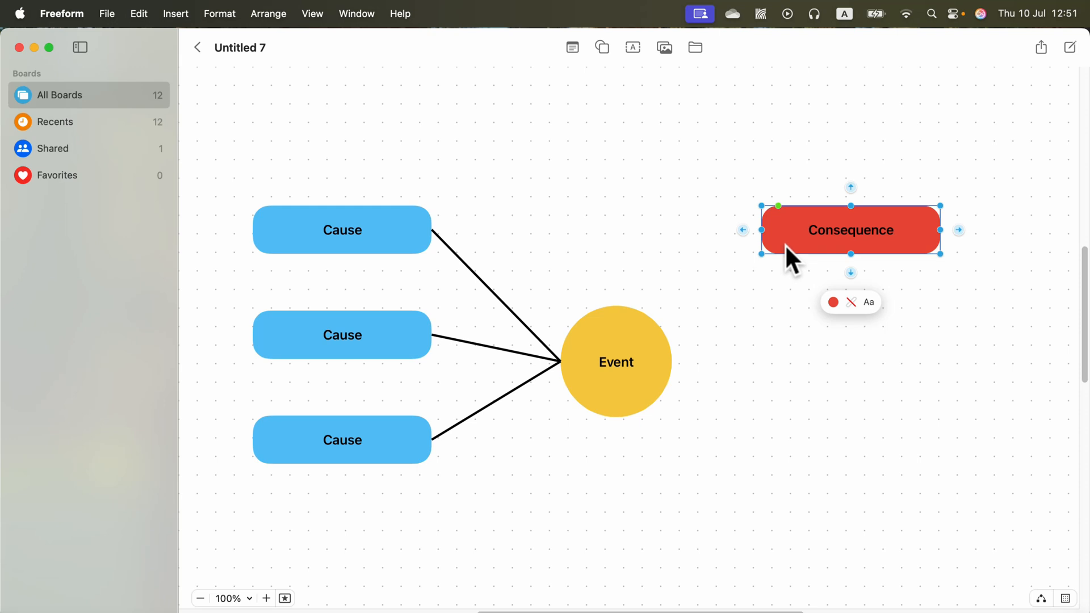
Step: Duplicate the red Consequence box twice, stacking the copies below it to the right of the Event circle
left_click_drag(785, 245, 799, 347)
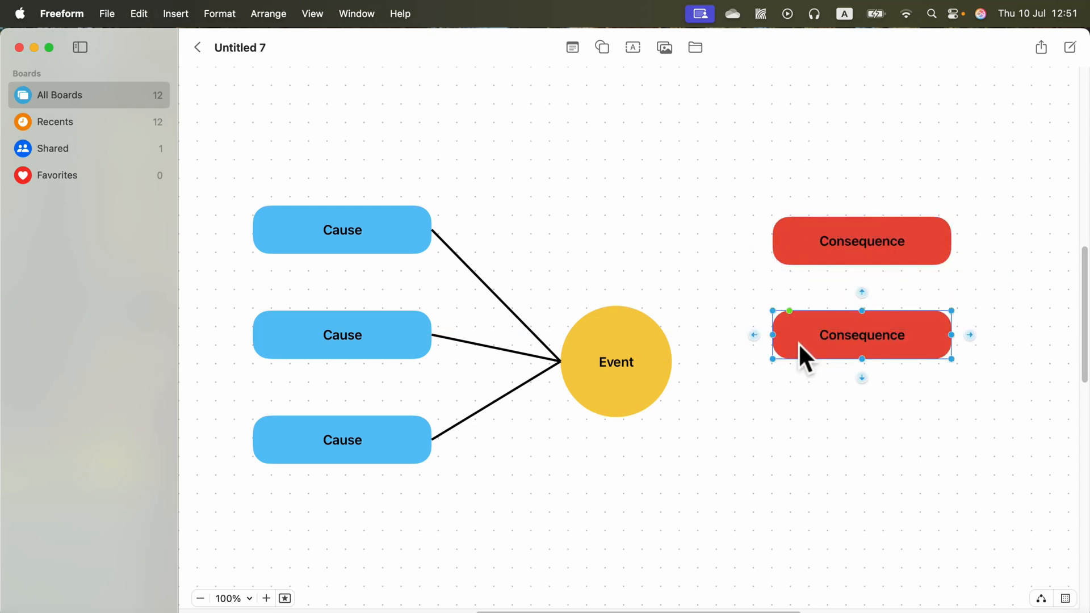
key("super+d")
left_click_drag(848, 386, 816, 437)
left_click_drag(794, 356, 795, 364)
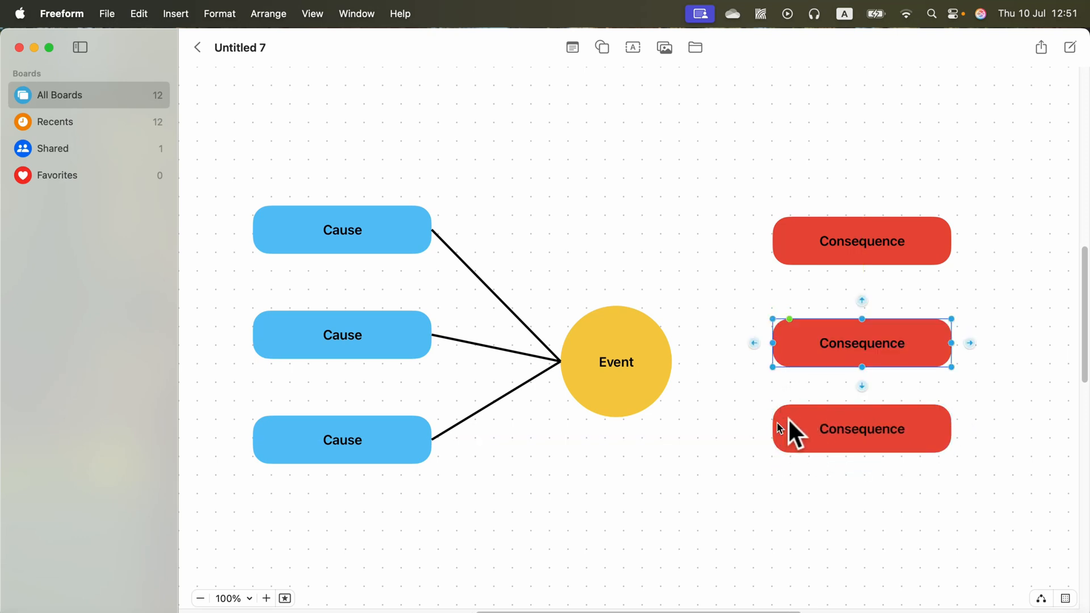
Step: Draw connector lines from the Event circle's right side to the left side of each of the three Consequence boxes
left_click(799, 247)
left_click_drag(754, 241, 674, 360)
left_click_drag(823, 264, 774, 245)
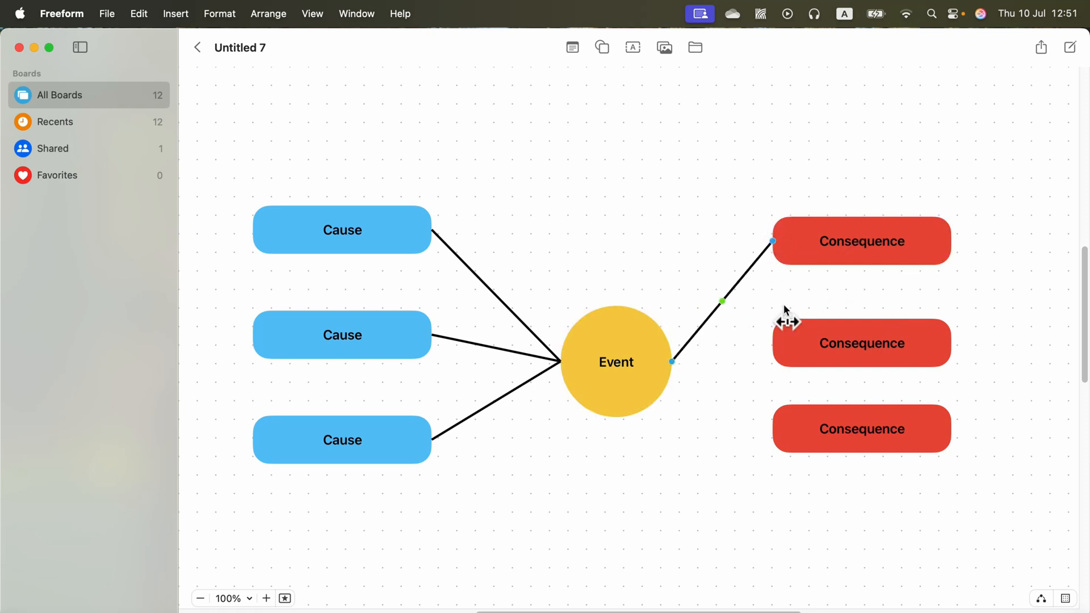
left_click(778, 346)
left_click_drag(754, 343, 668, 362)
left_click_drag(770, 351, 772, 344)
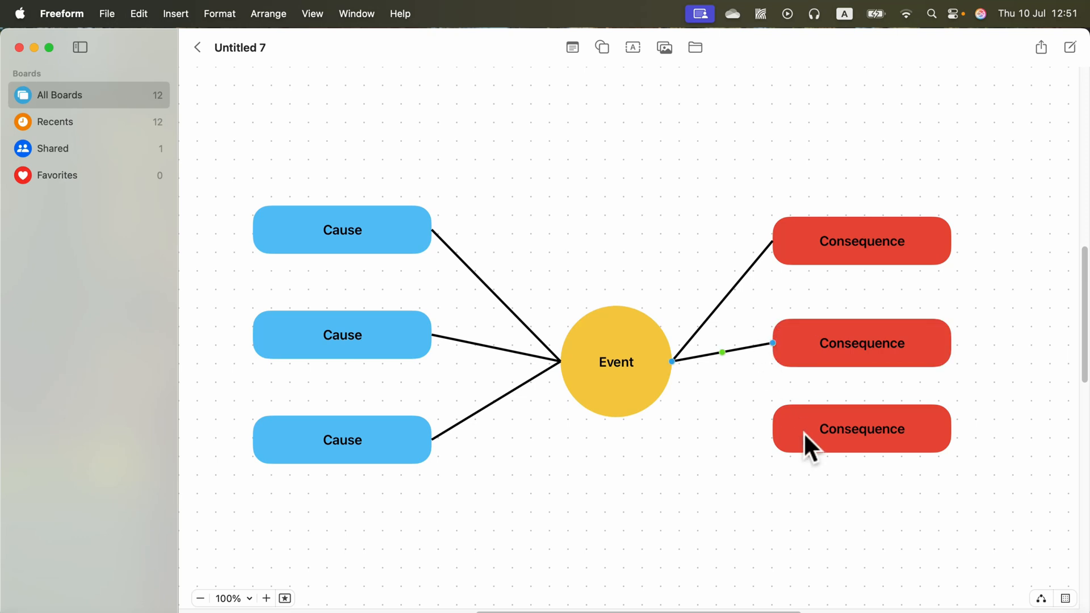
left_click(806, 442)
left_click_drag(754, 429, 667, 362)
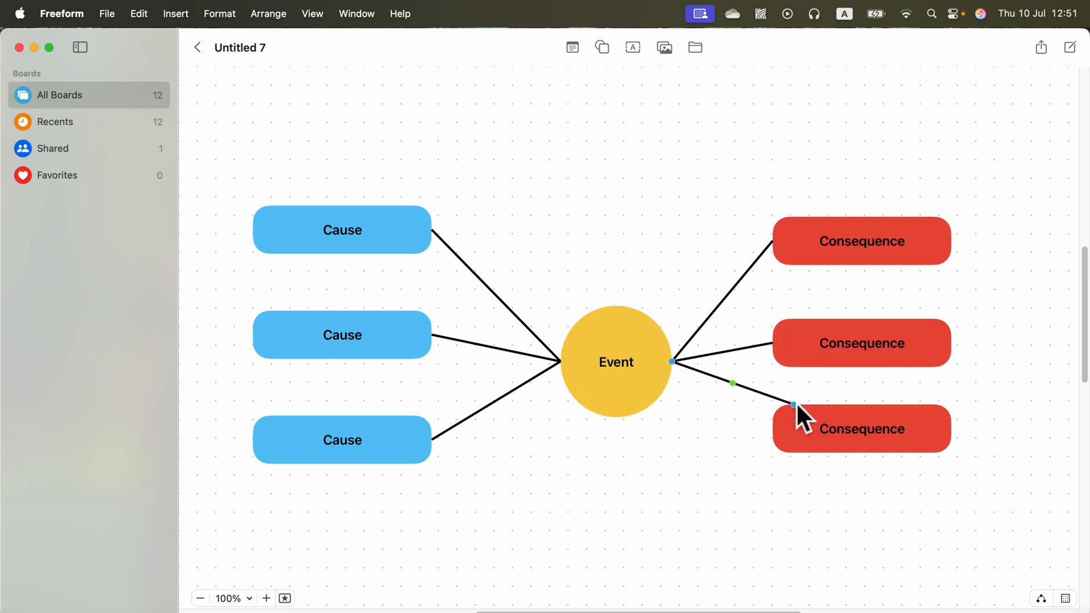
left_click_drag(796, 402, 737, 408)
Step: Move the Event circle up level with the middle Cause box and realign the three Consequence boxes with the Cause boxes
left_click_drag(652, 348, 648, 319)
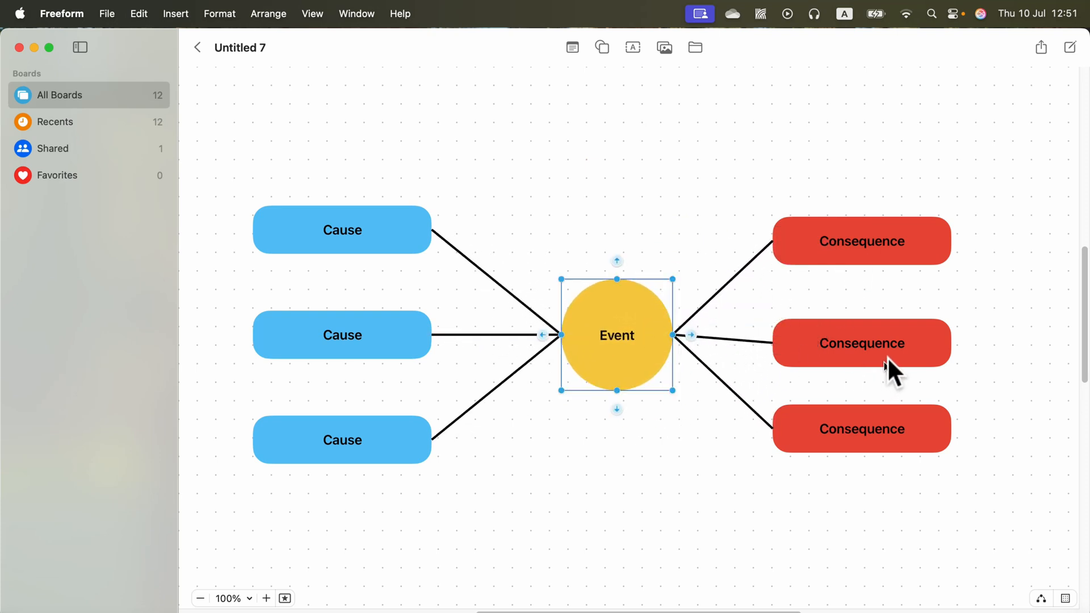
left_click_drag(887, 357, 873, 349)
mouse_move(934, 258)
left_mouse_down()
mouse_move(918, 258)
mouse_move(928, 258)
left_mouse_up()
left_click_drag(939, 423, 934, 433)
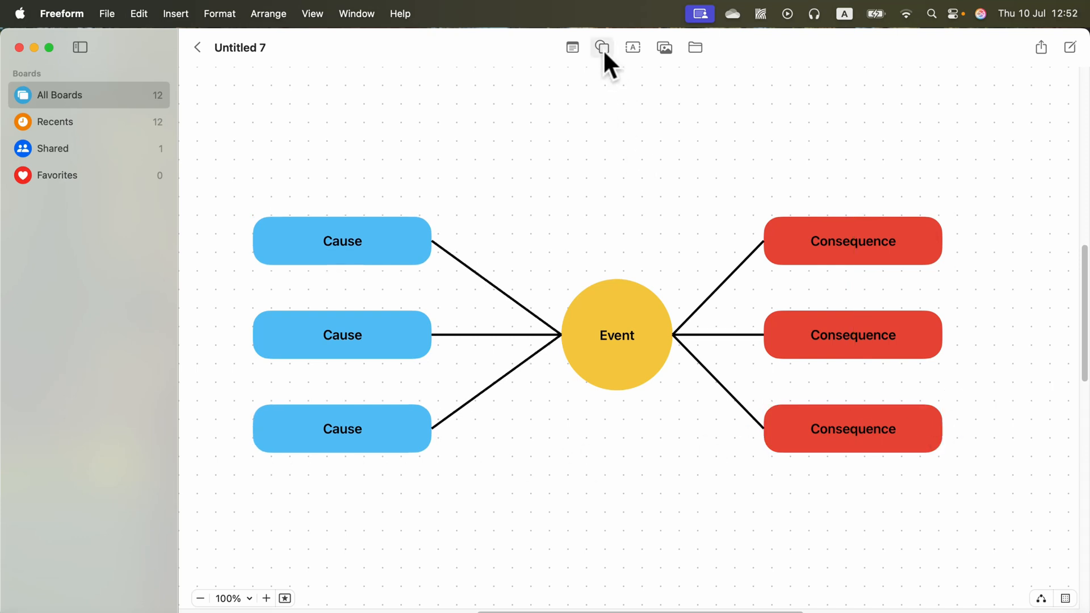
Step: Insert a straight line, stretch it vertically through the Event circle, and send it behind all other shapes
left_click(603, 49)
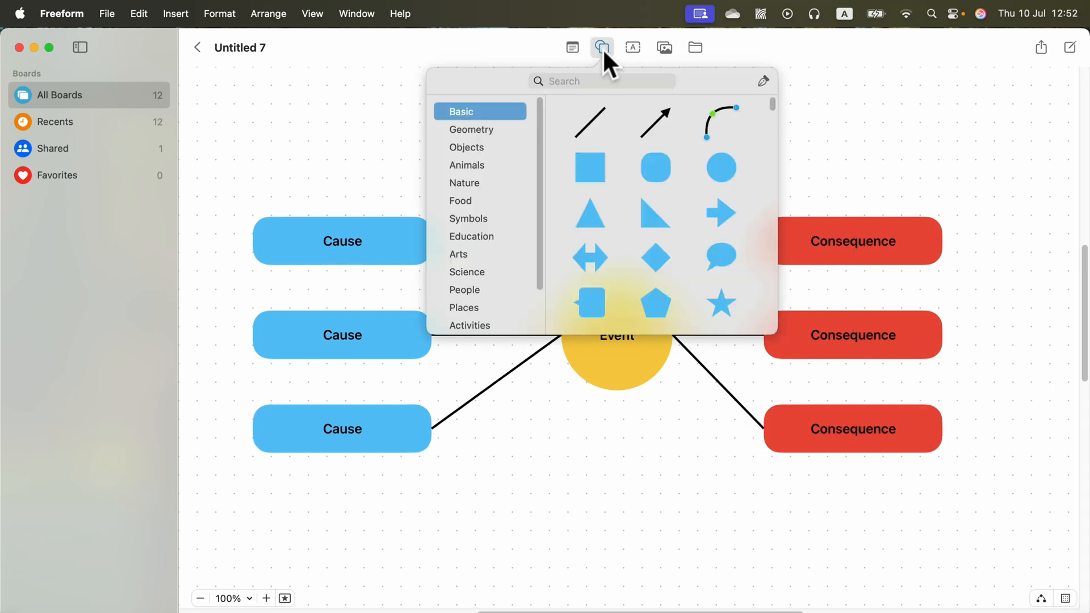
left_click(590, 120)
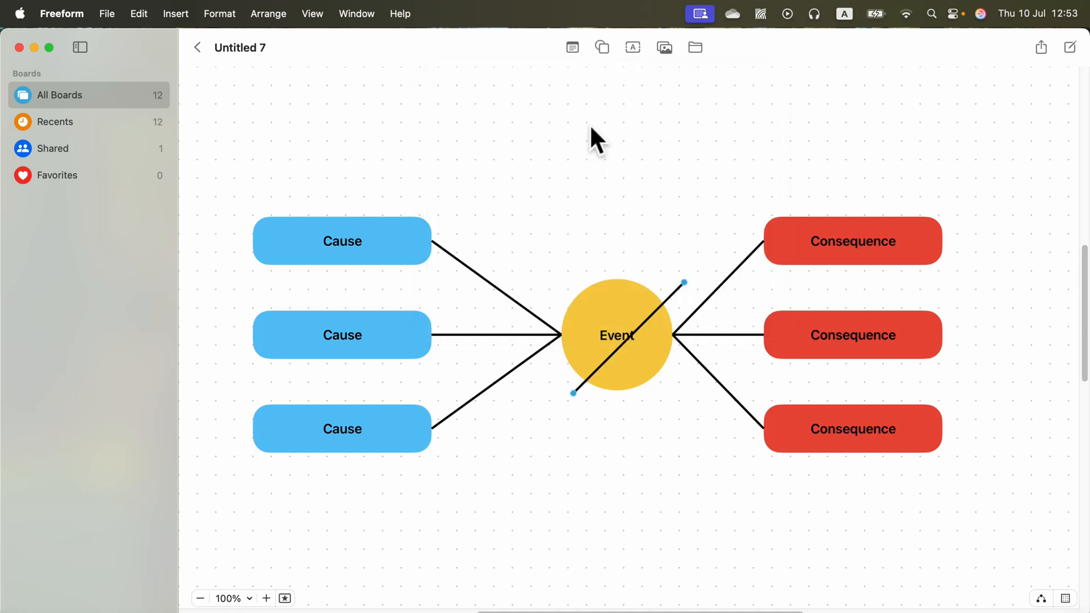
left_click_drag(684, 279, 622, 171)
left_click_drag(571, 392, 618, 496)
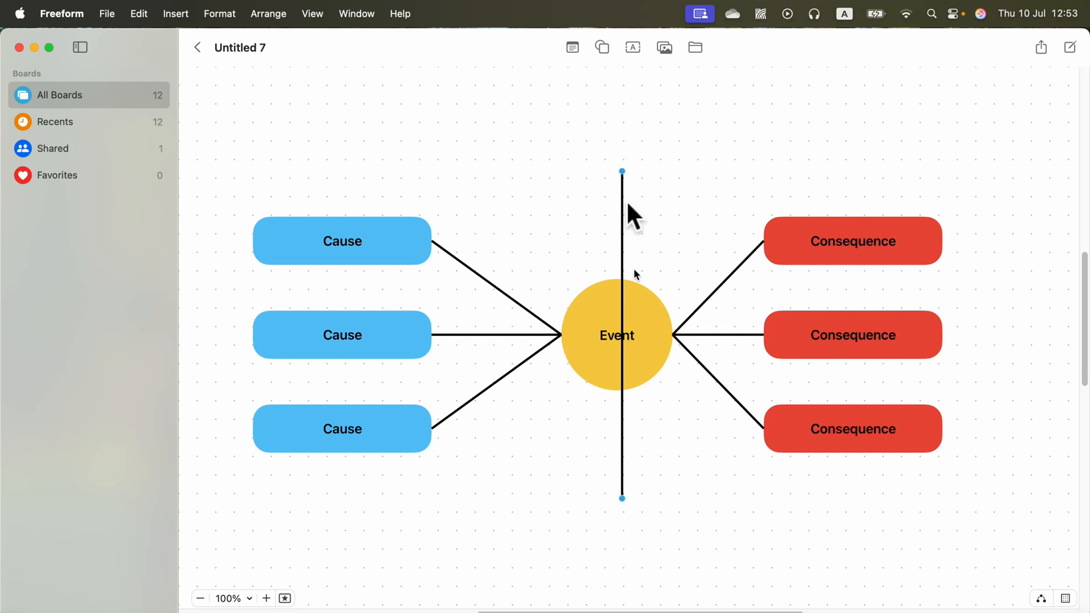
mouse_move(622, 172)
left_mouse_down()
mouse_move(587, 165)
mouse_move(616, 169)
left_mouse_up()
left_click(270, 13)
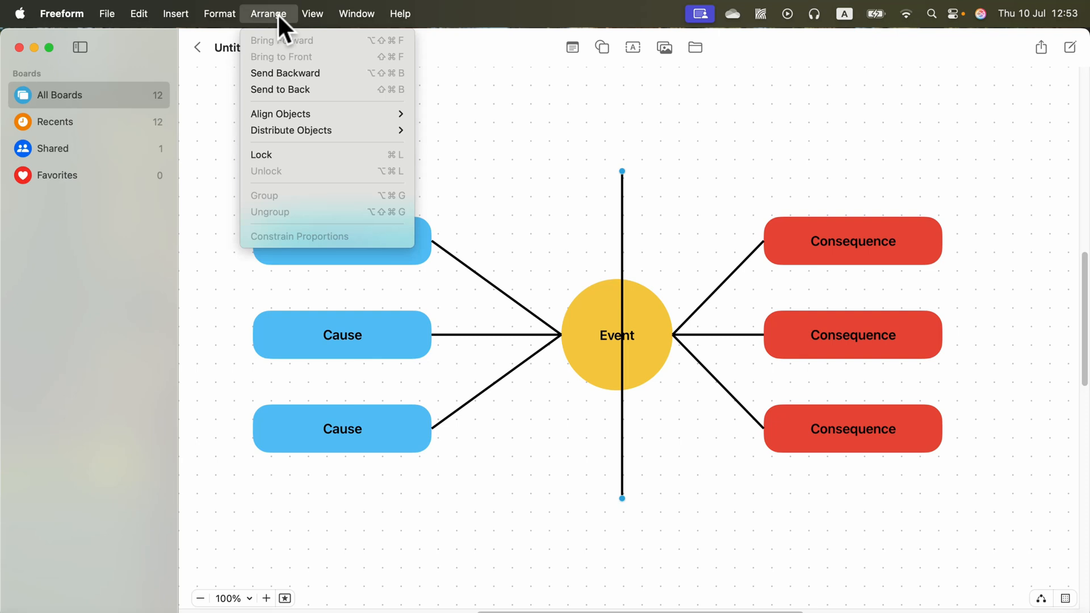
left_click(311, 90)
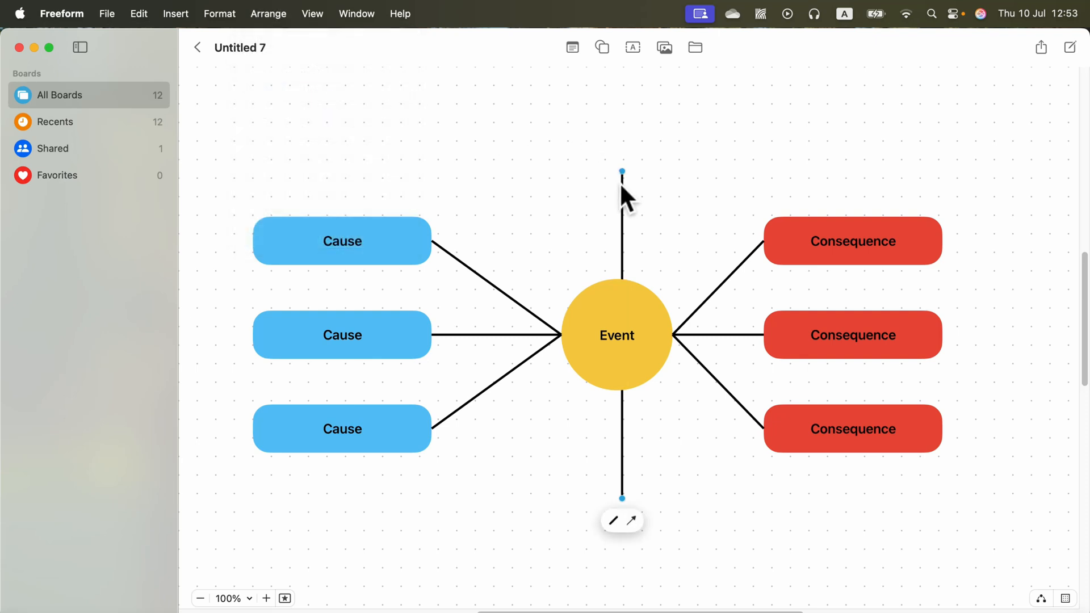
Step: Make the vertical line dotted and light grey, and centre it on the Event circle
left_click(611, 520)
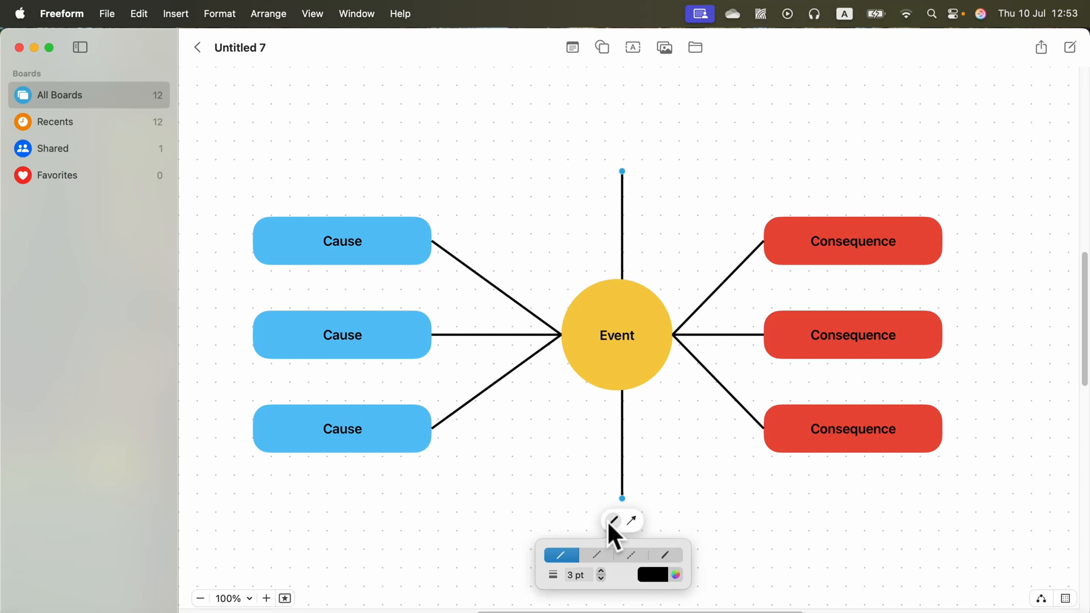
left_click(597, 553)
left_click(658, 573)
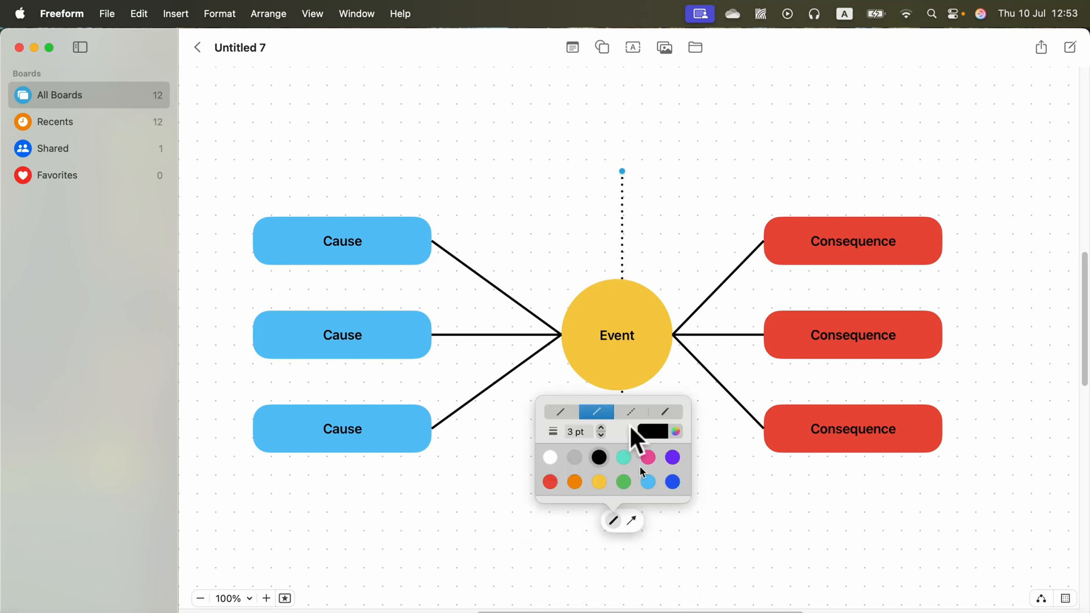
left_click(573, 457)
left_click_drag(623, 225, 616, 224)
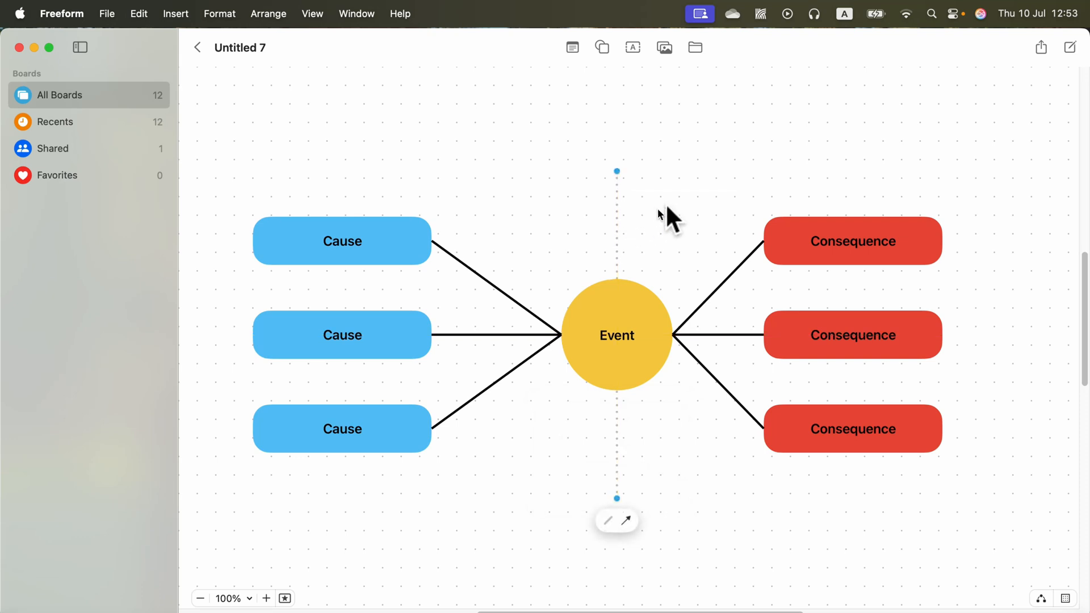
left_click(667, 215)
Step: Lengthen the dotted vertical line at both its top and bottom ends
left_click(618, 440)
left_click_drag(617, 499, 621, 536)
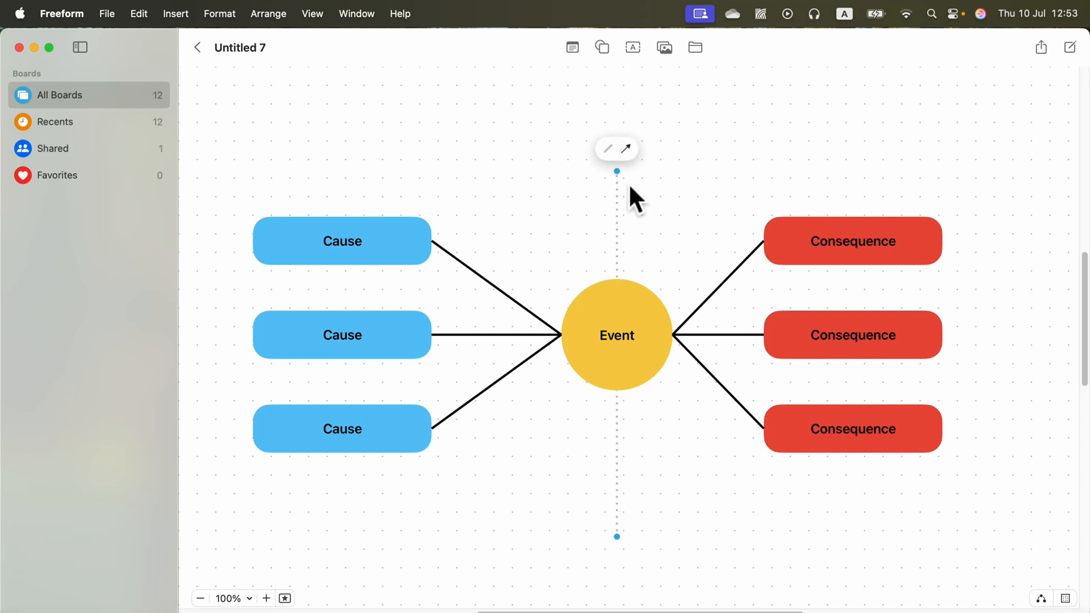
left_click_drag(618, 171, 613, 140)
left_click_drag(612, 108, 617, 111)
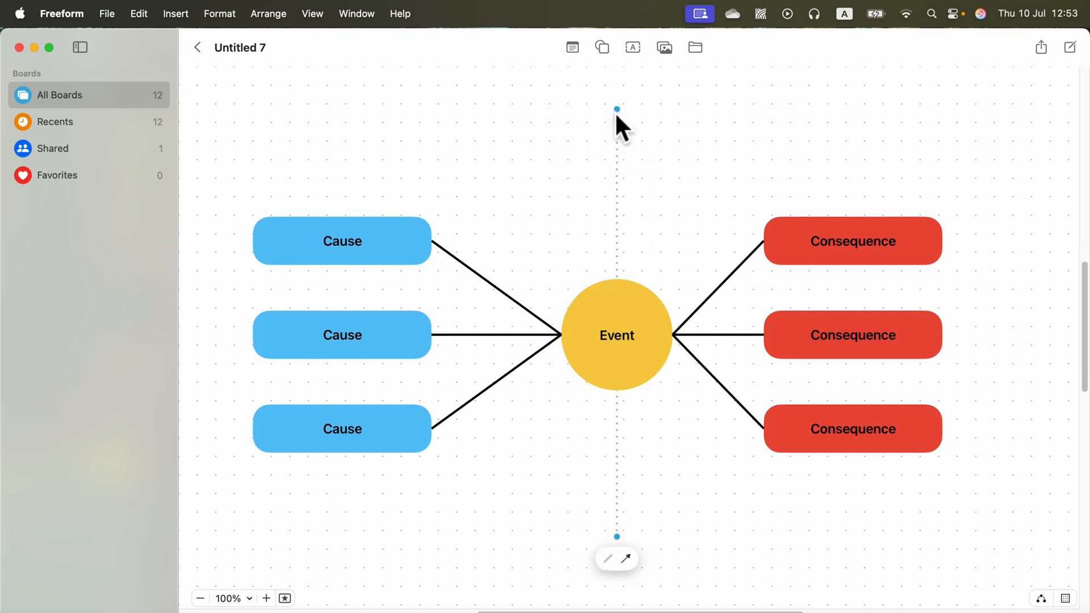
Step: Add a text box below the Cause side, left of the dotted line, reading "BEFORE"
left_click(636, 46)
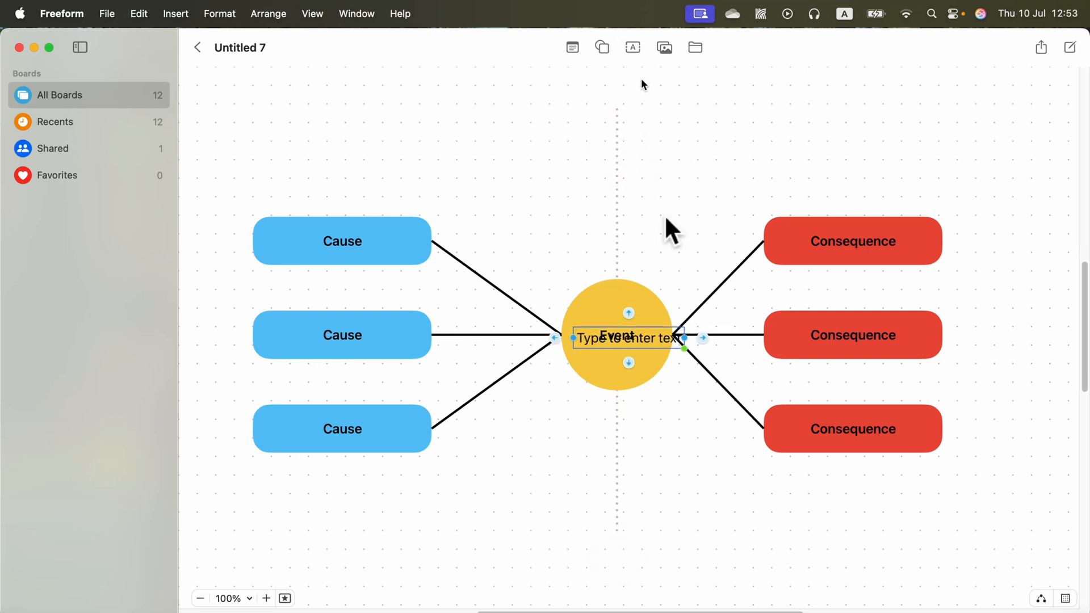
left_click_drag(669, 336, 551, 491)
double_click(551, 491)
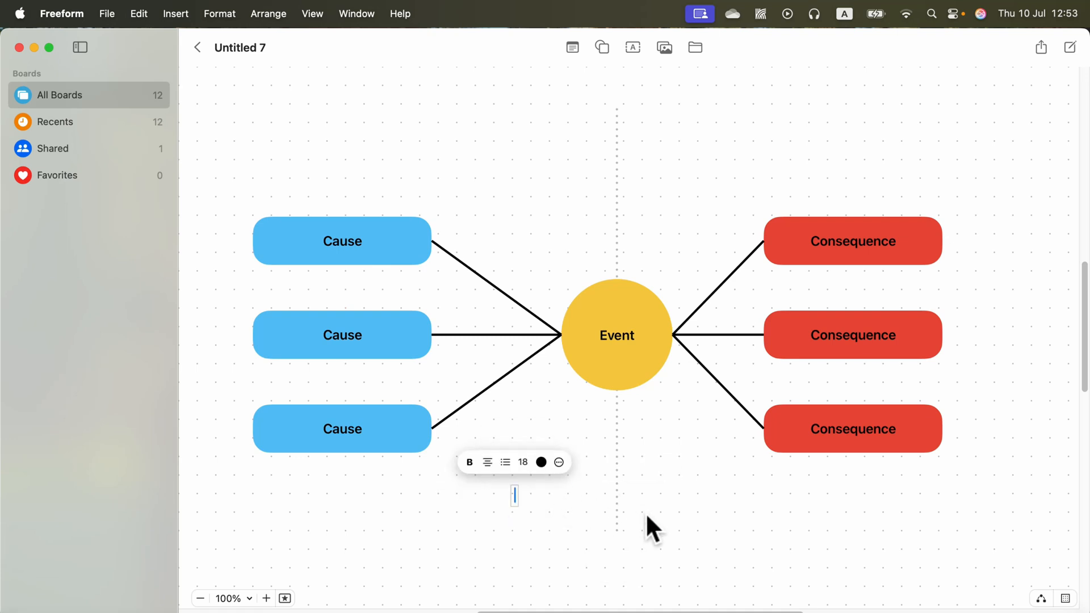
type("BEFORE")
double_click(499, 496)
left_click(542, 462)
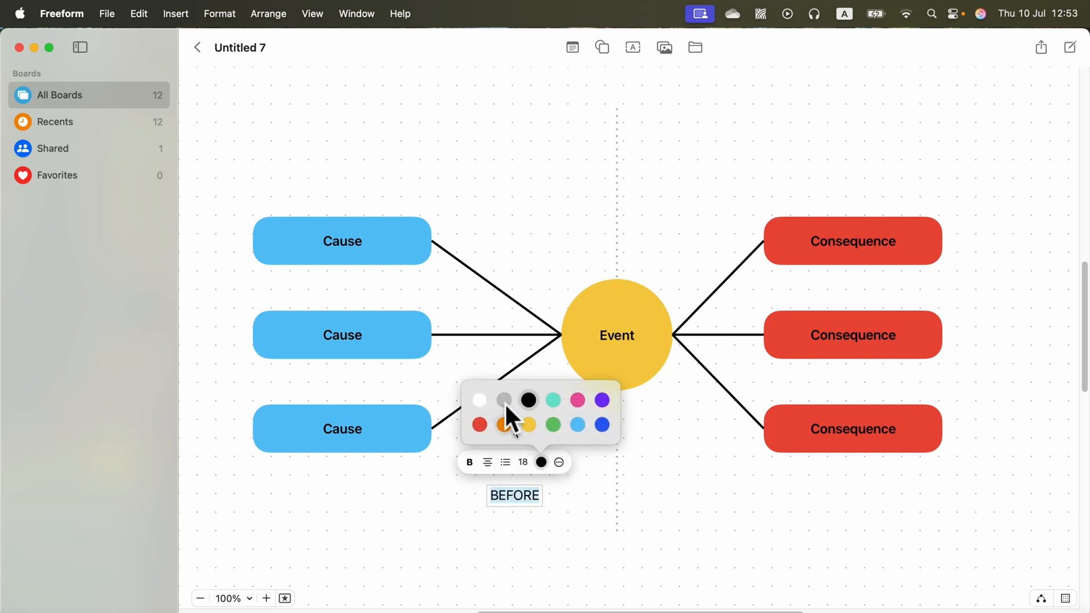
left_click(504, 401)
left_click(529, 401)
left_click(520, 496)
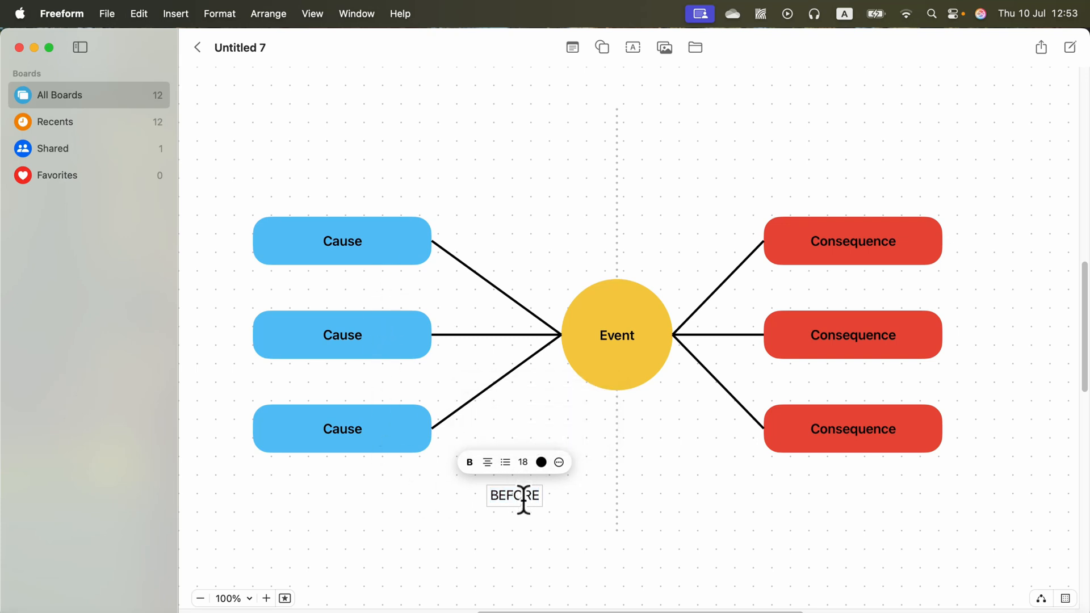
Step: Shift the BEFORE label slightly to the right, closer to the dotted line
left_click(540, 553)
left_click(533, 490)
left_click_drag(534, 490, 541, 491)
Step: Duplicate the BEFORE label, place the copy right of the dotted line, and change its text to "AFTER"
key("super+d")
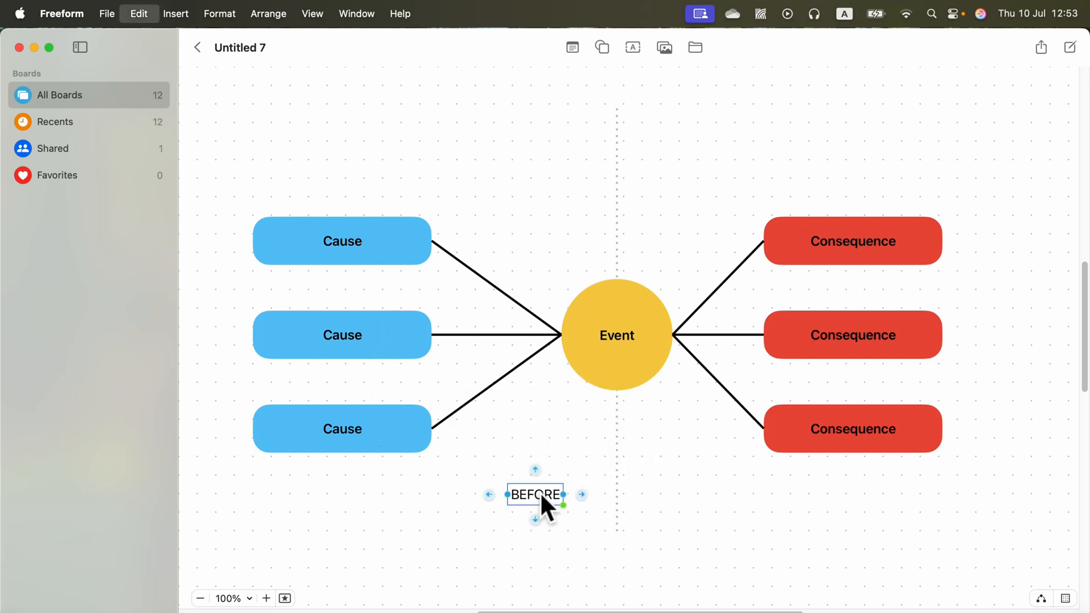
left_click_drag(567, 534, 691, 497)
double_click(690, 495)
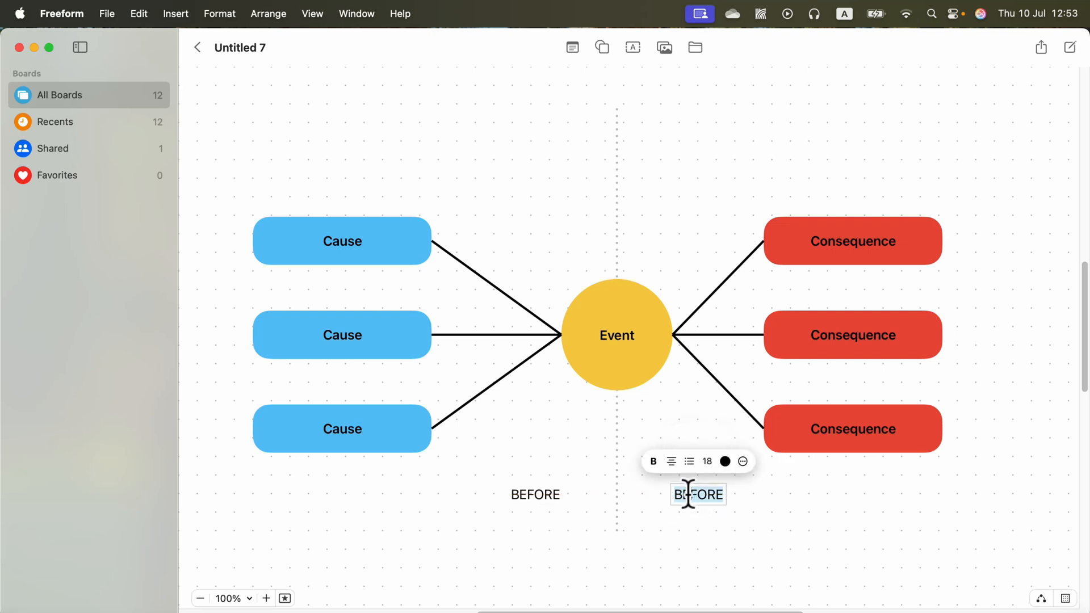
type("AFTER")
left_click(699, 541)
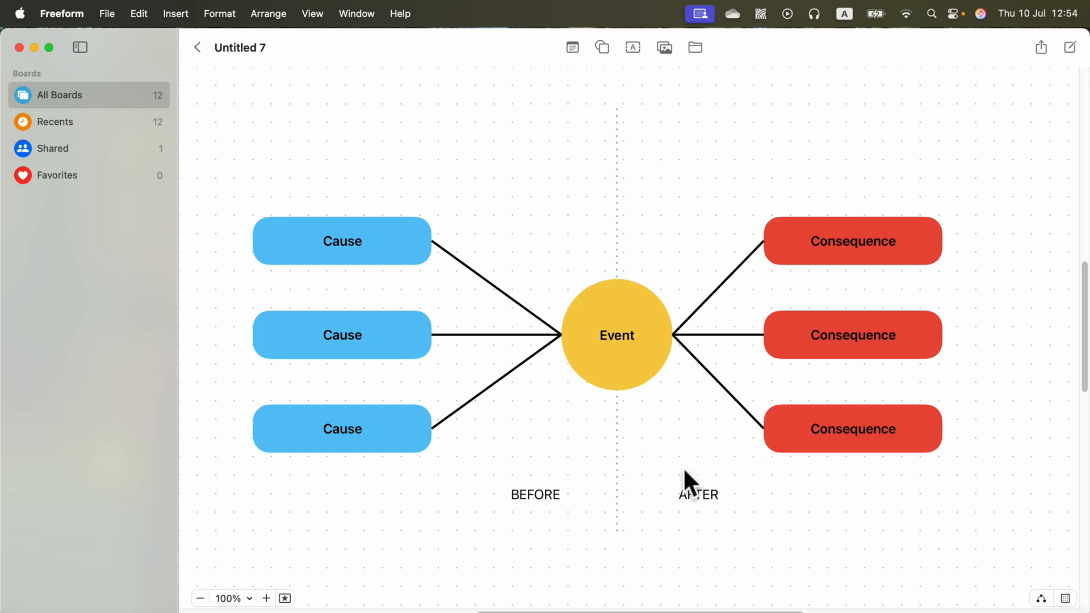